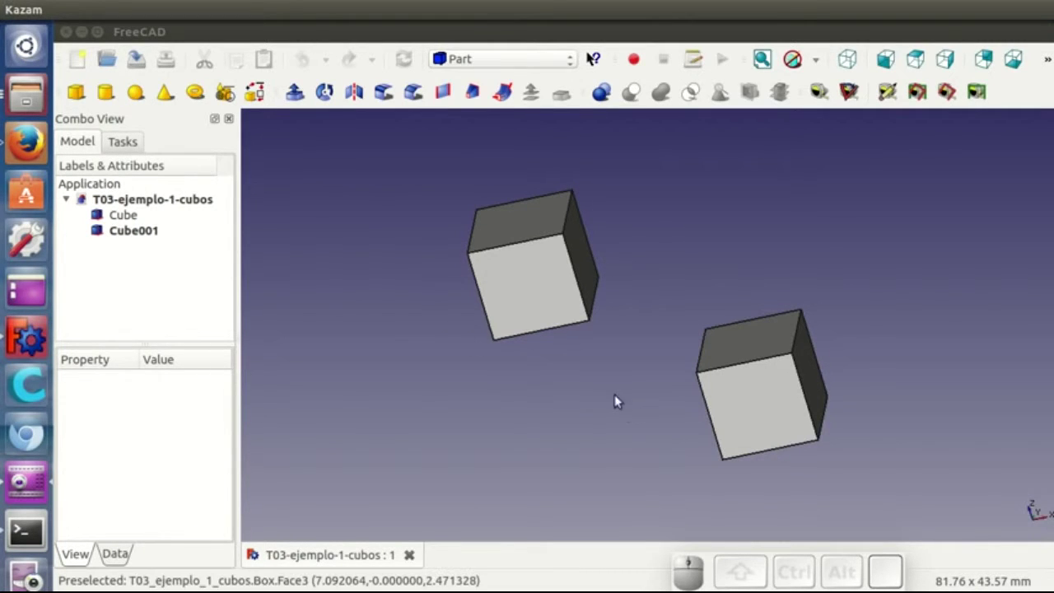
Measure the linear distance between the two end vertices of the bottom front edge of Cube, and close the measurement task
scroll(598, 416, "up", 5)
middle_click_drag(567, 377, 853, 497, "shift")
middle_click_drag(960, 299, 905, 345)
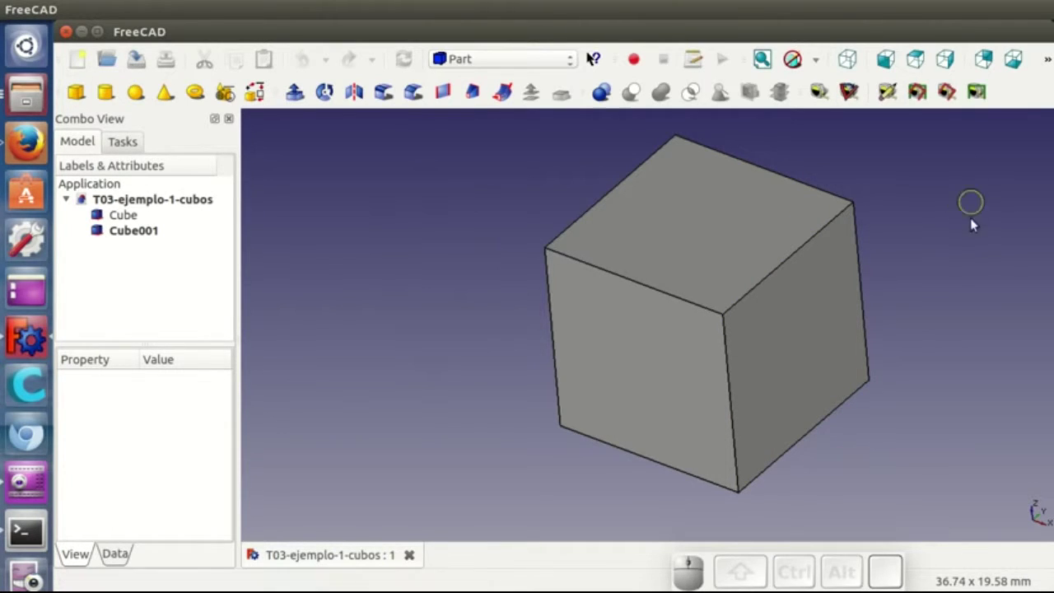
left_click(818, 93)
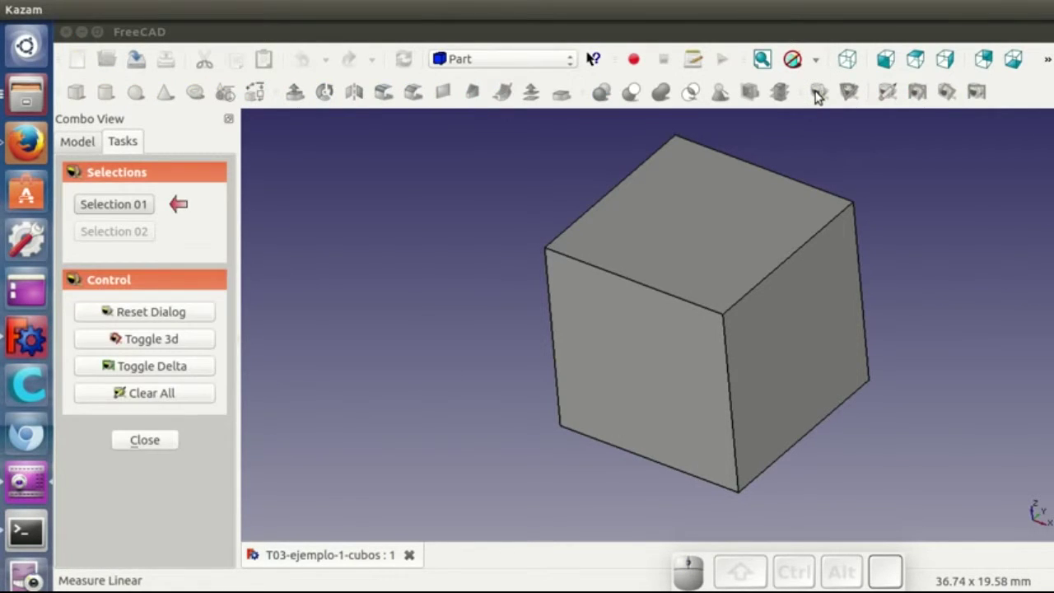
left_click(559, 428)
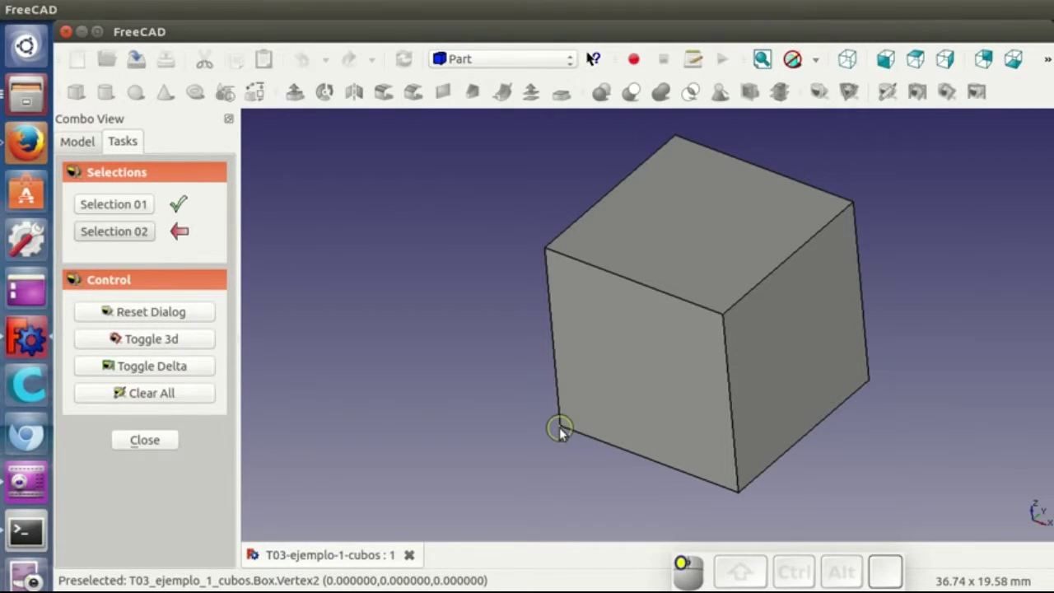
left_click(736, 492)
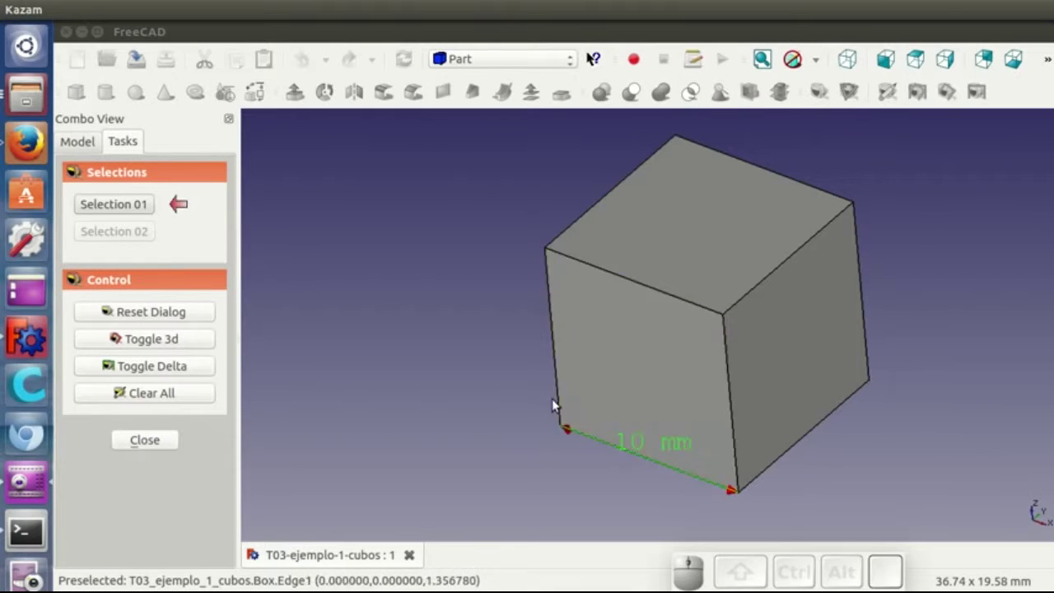
middle_click_drag(431, 379, 401, 366)
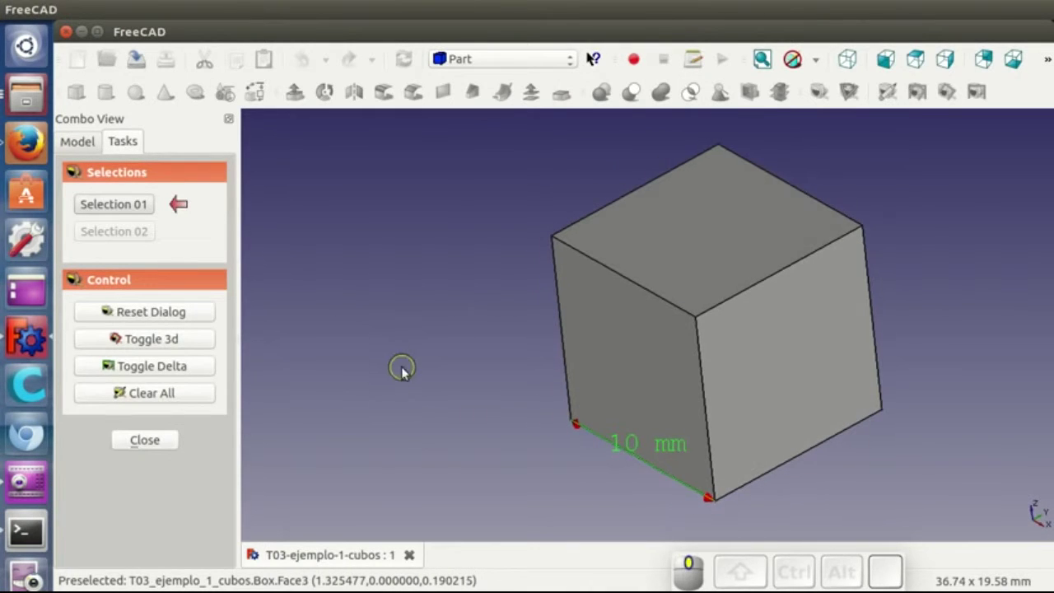
left_click(147, 442)
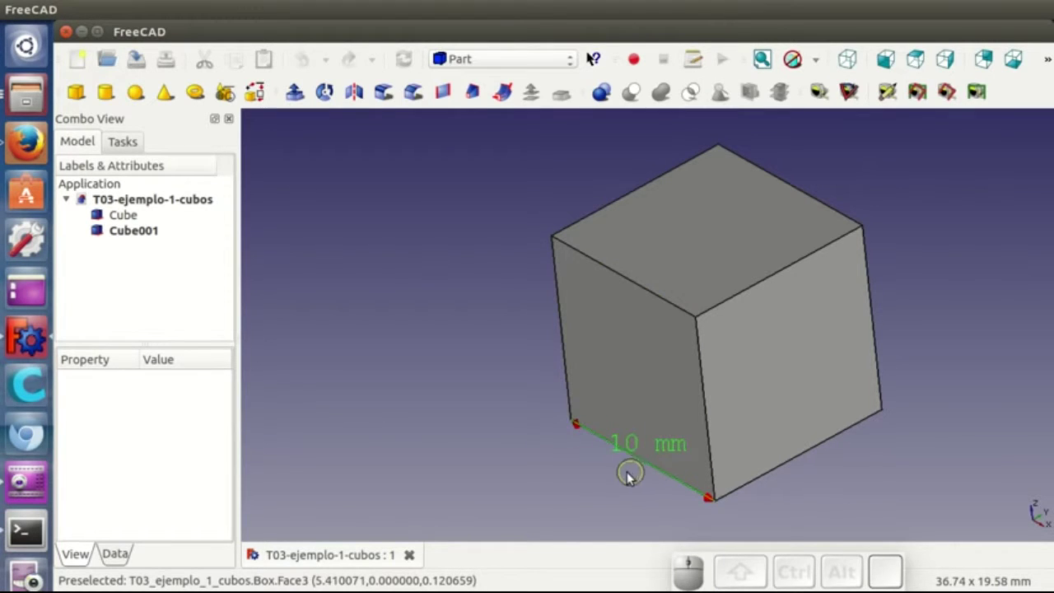
middle_click_drag(619, 480, 580, 461)
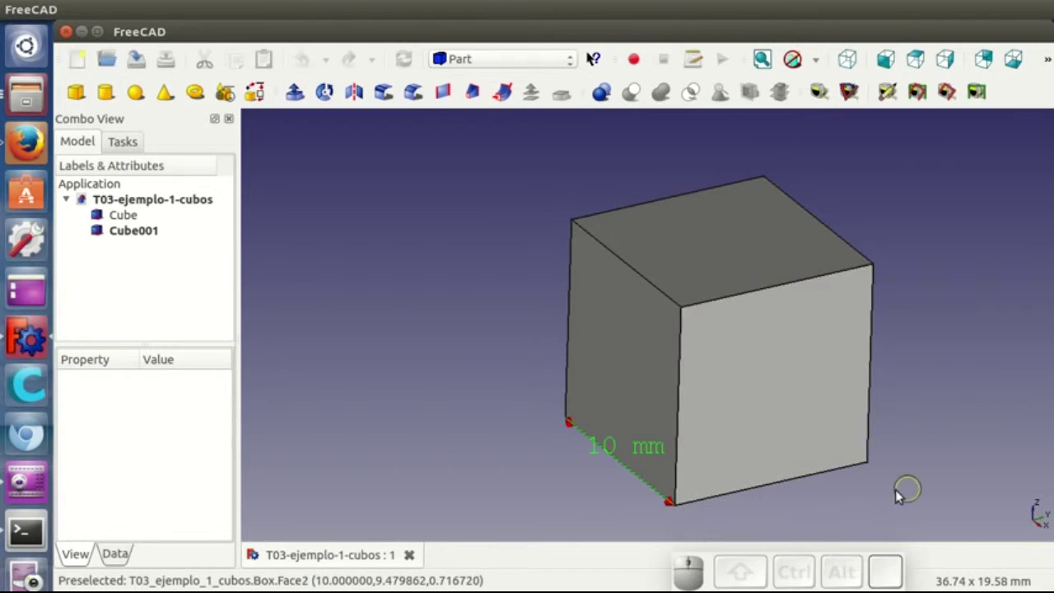
middle_click_drag(905, 488, 911, 480)
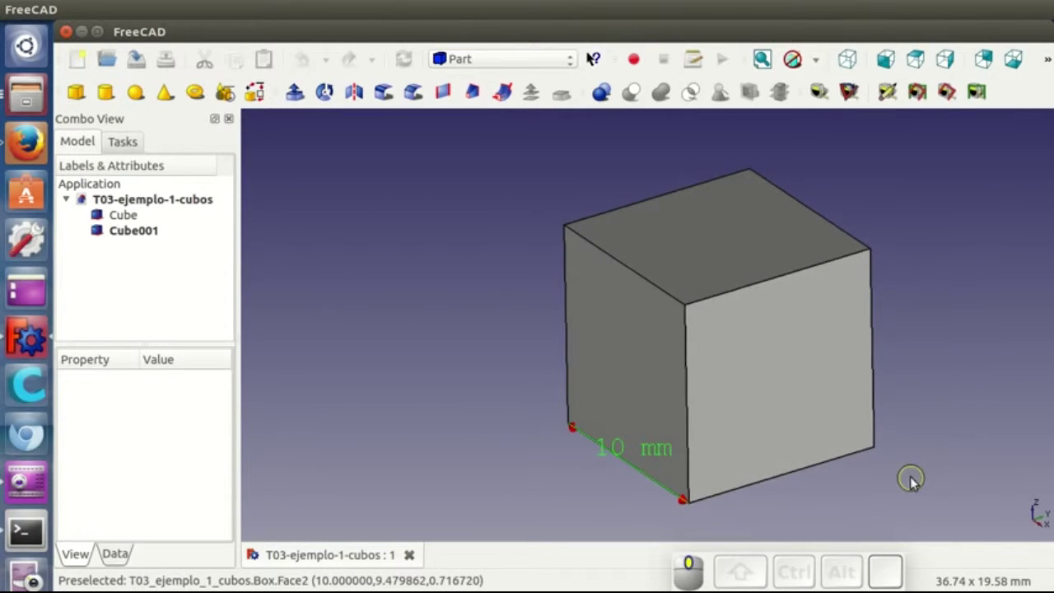
Measure the linear distance between diagonally opposite vertices of the cube's top face, and close the measurement task
left_click(818, 93)
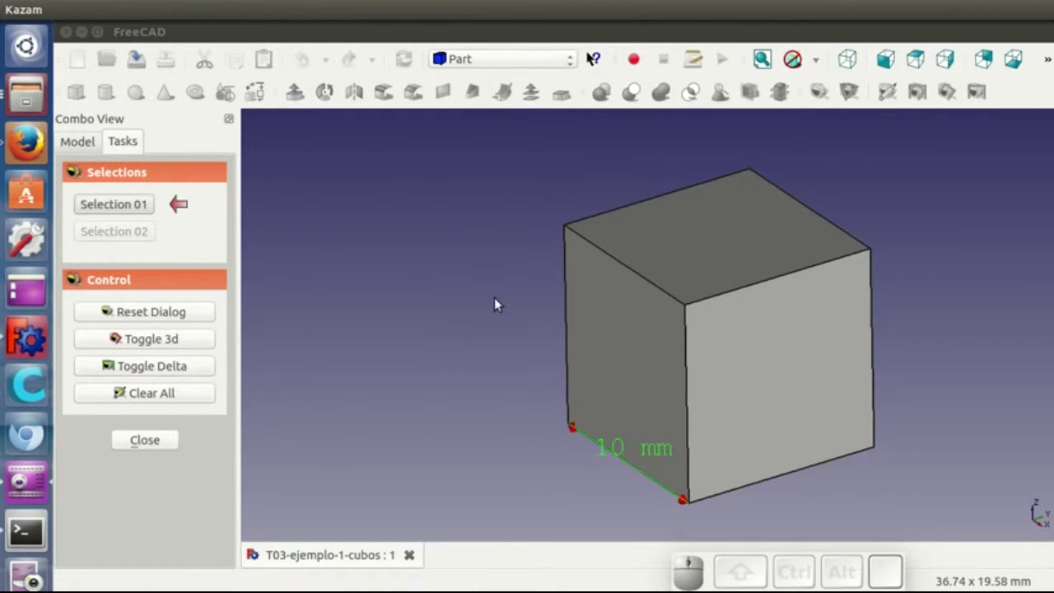
mouse_move(765, 362)
middle_mouse_down()
mouse_move(768, 393)
mouse_move(736, 369)
mouse_move(756, 368)
middle_mouse_up()
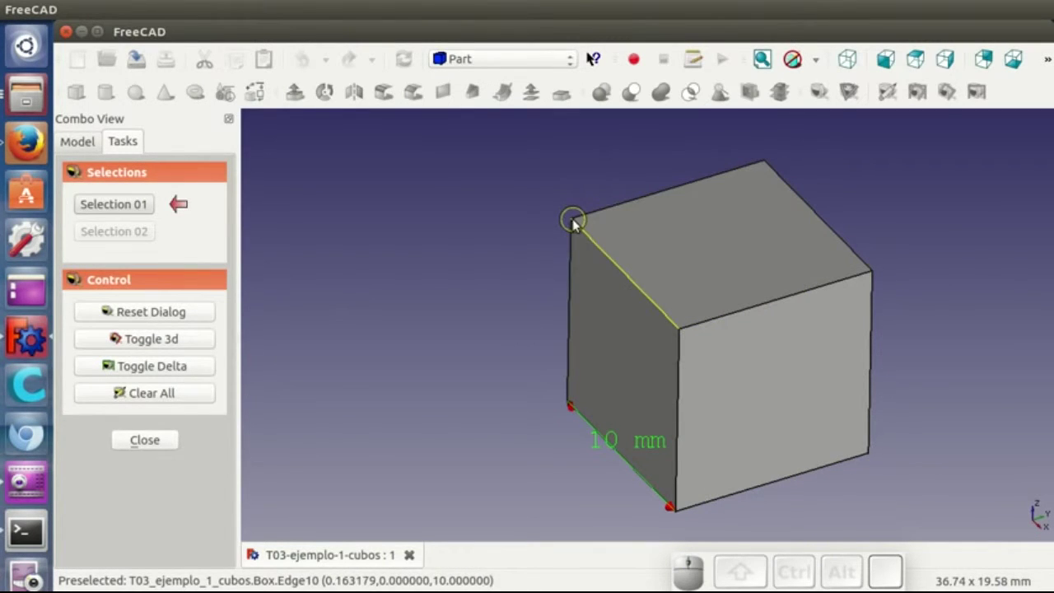
left_click(572, 221)
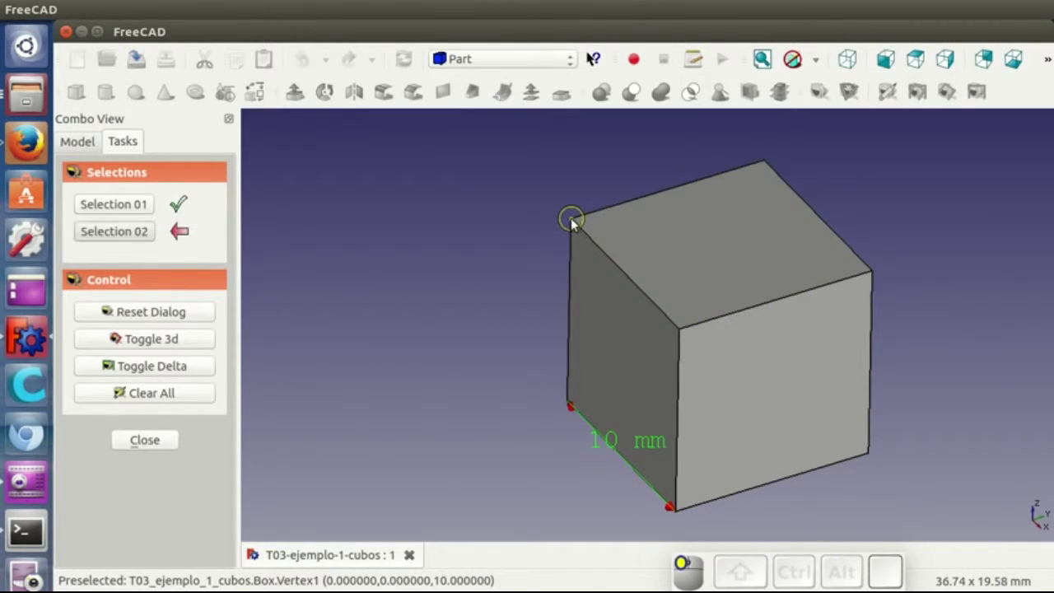
left_click(871, 271)
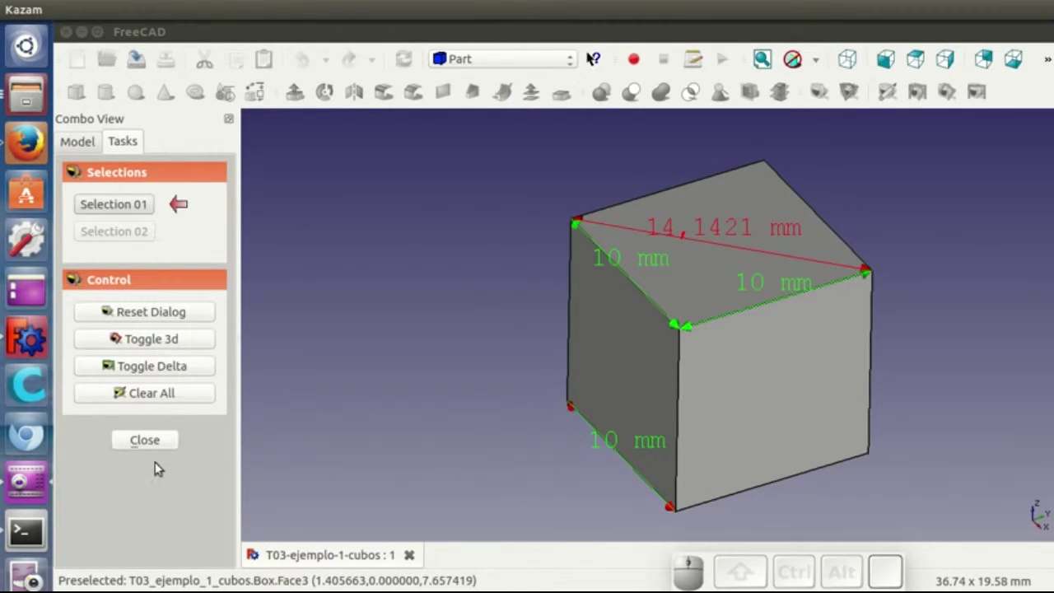
left_click(142, 440)
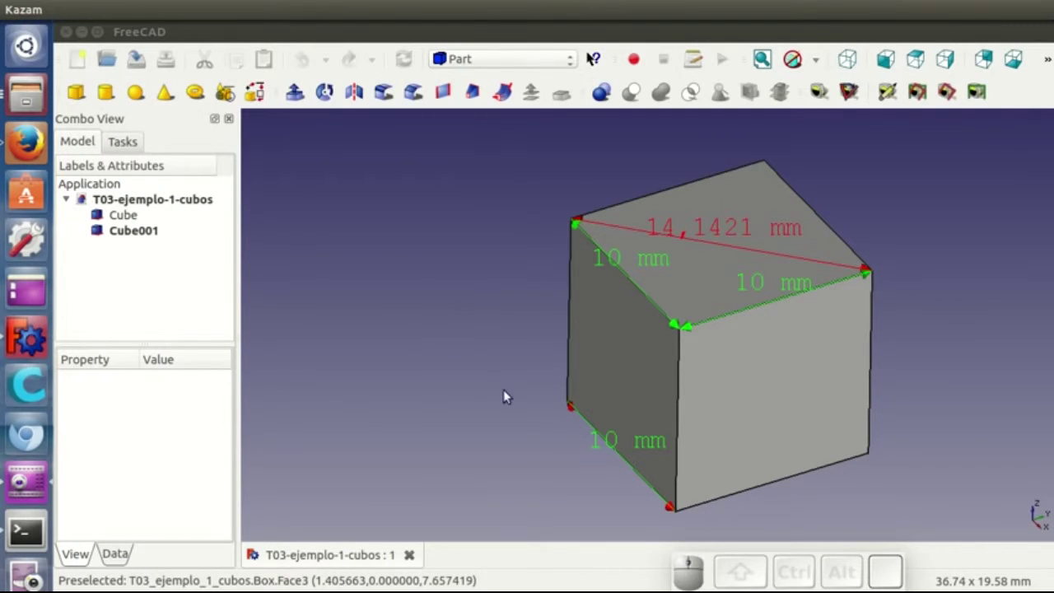
middle_click_drag(530, 426, 550, 433)
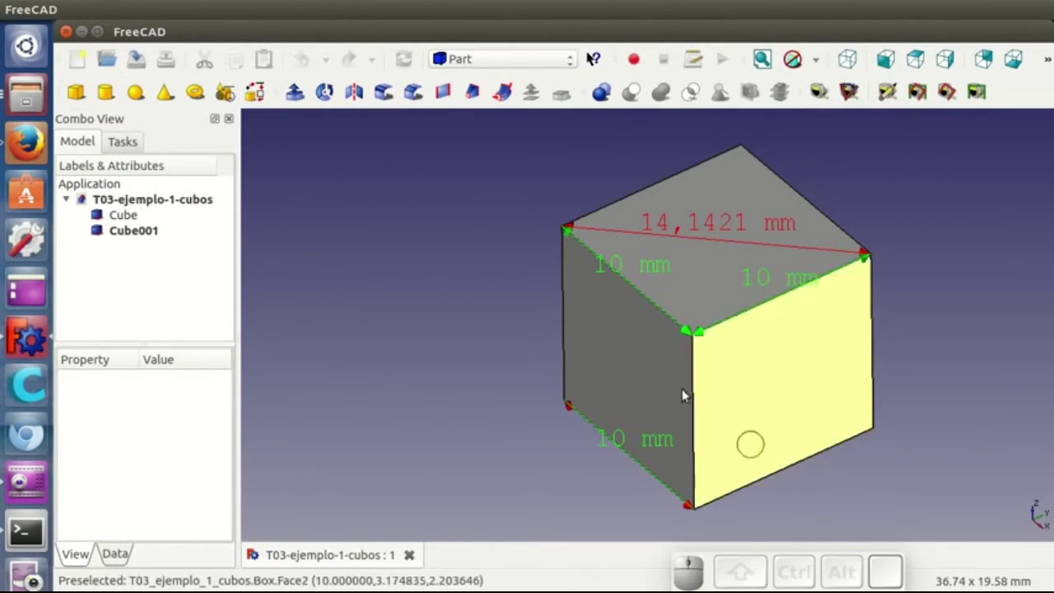
Set the draw style of the 3D view to Wireframe so the measured cube is shown by its edges only
left_click(816, 62)
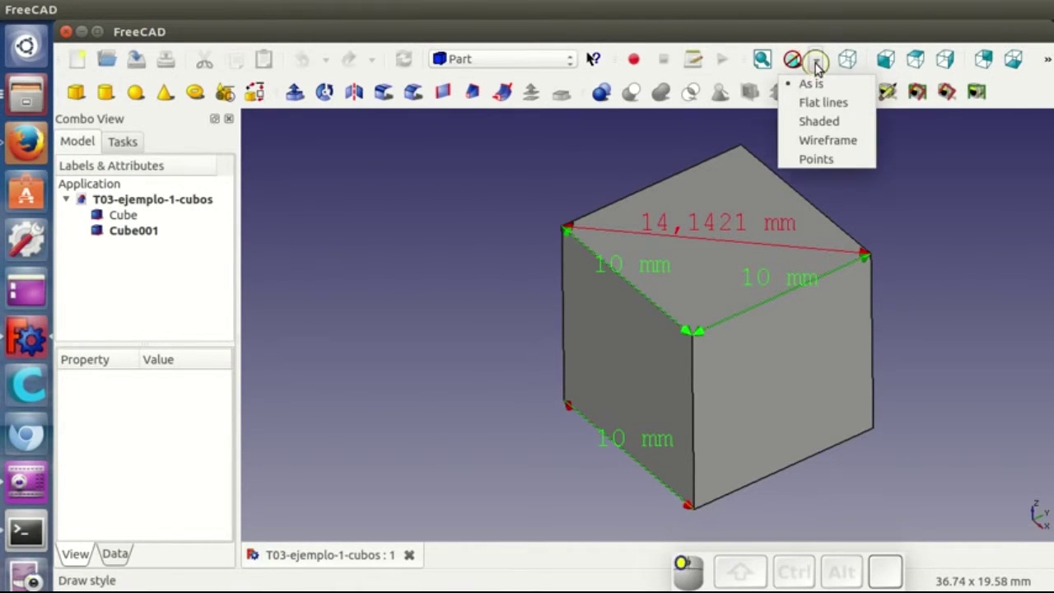
left_click(822, 144)
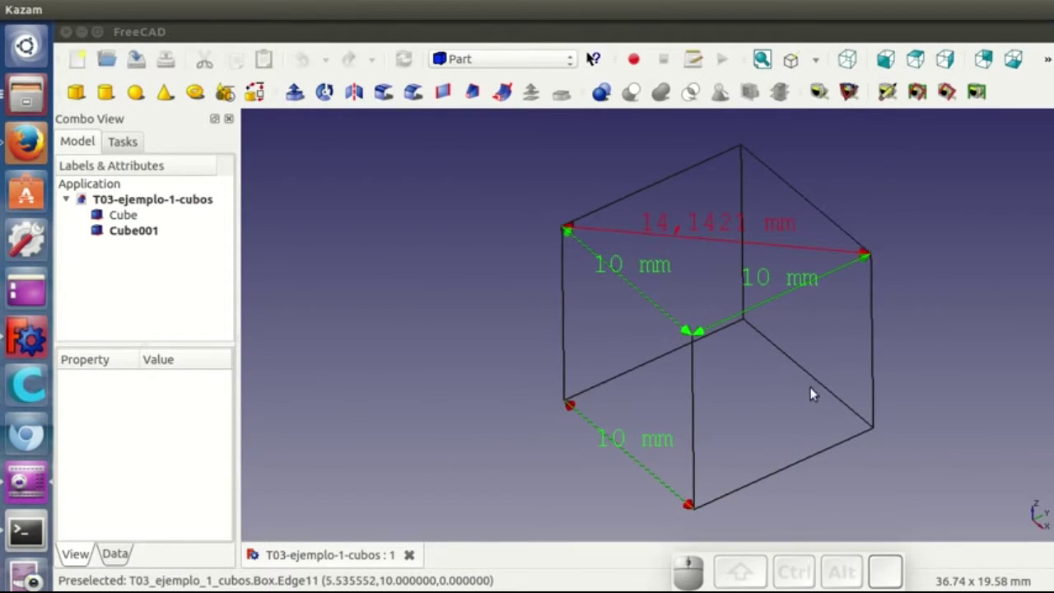
mouse_move(813, 390)
middle_mouse_down()
mouse_move(731, 349)
mouse_move(765, 381)
mouse_move(793, 376)
mouse_move(807, 388)
mouse_move(782, 387)
mouse_move(798, 396)
middle_mouse_up()
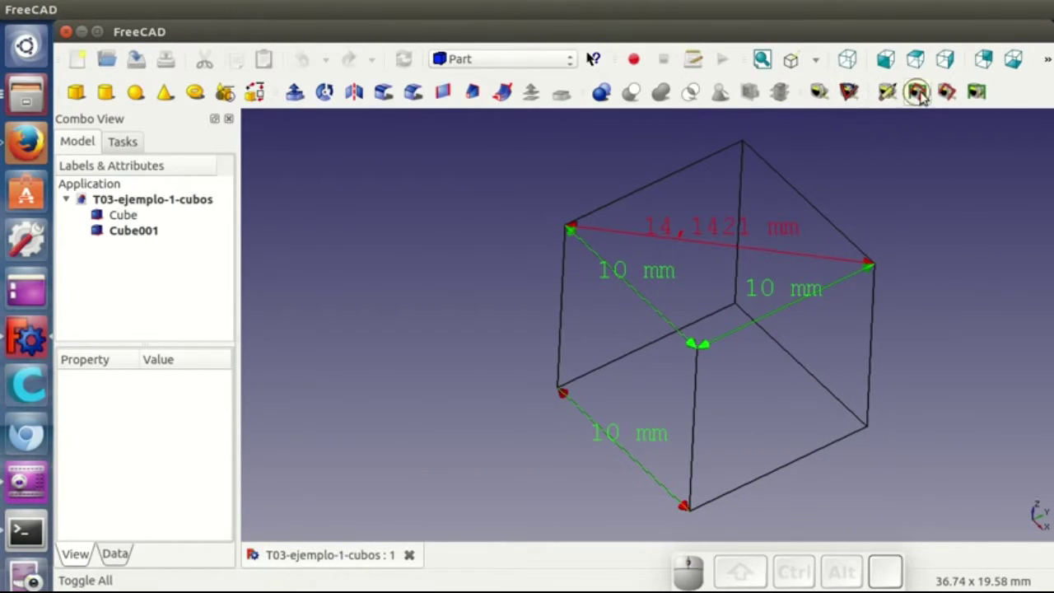
middle_click_drag(959, 328, 950, 318)
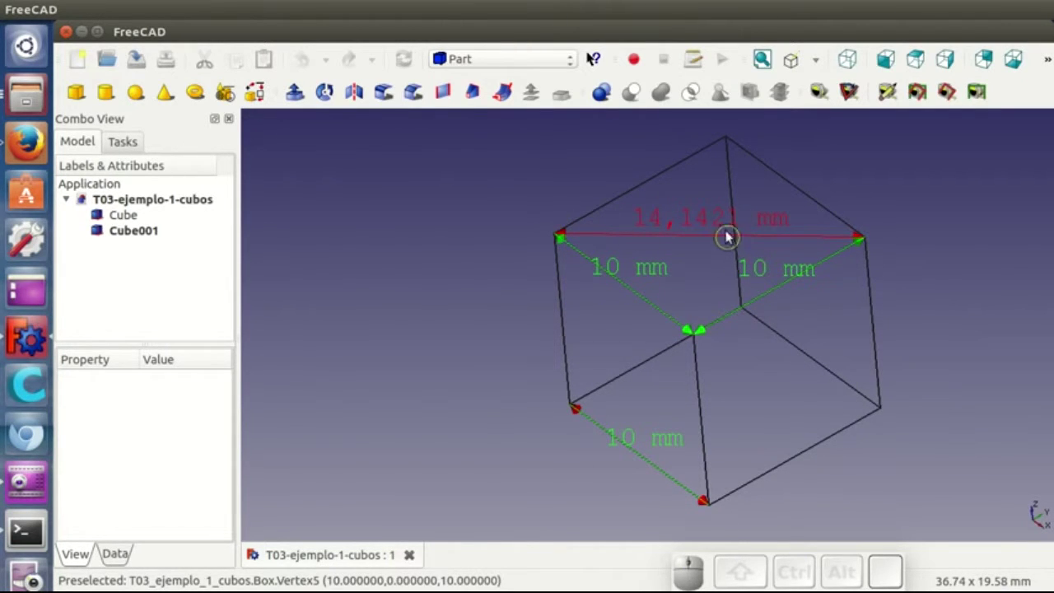
middle_click_drag(544, 433, 518, 419)
middle_click_drag(928, 343, 750, 414)
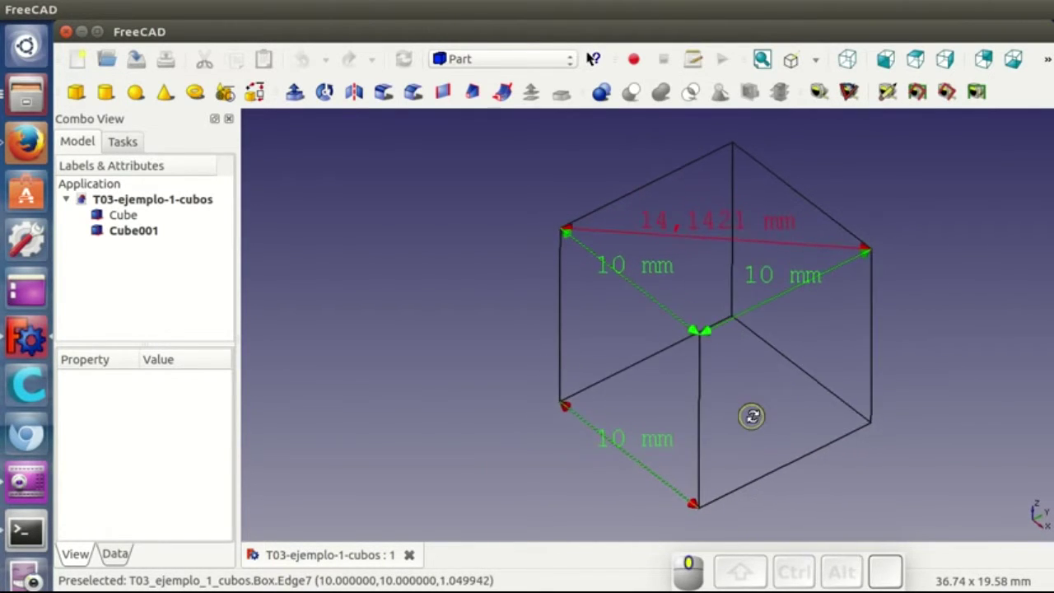
Toggle the direct (3D) measurements off and back on, leaving the delta measurements displayed
left_click(947, 92)
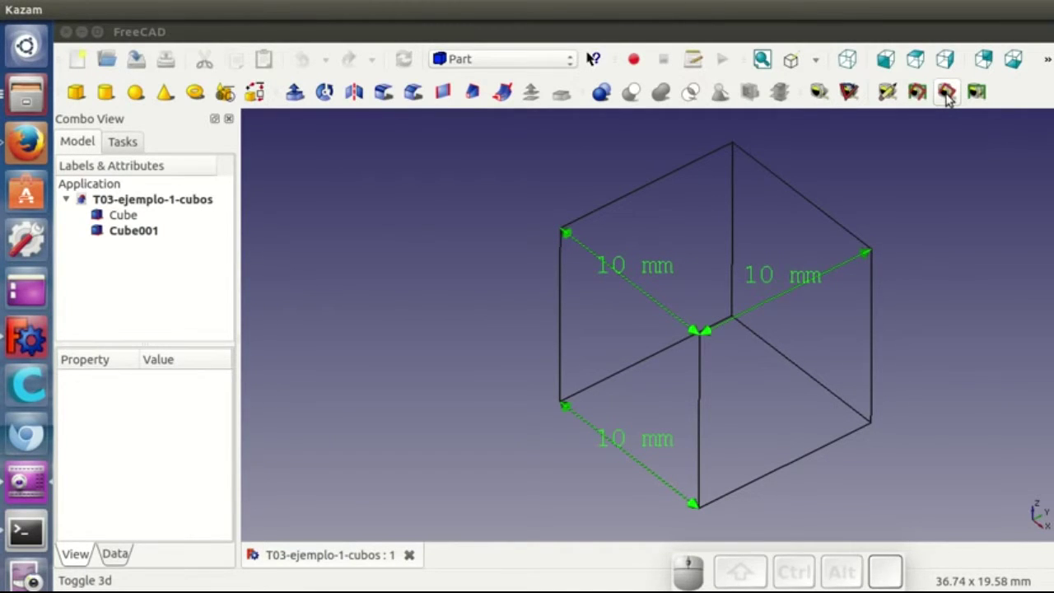
left_click(946, 93)
left_click(947, 93)
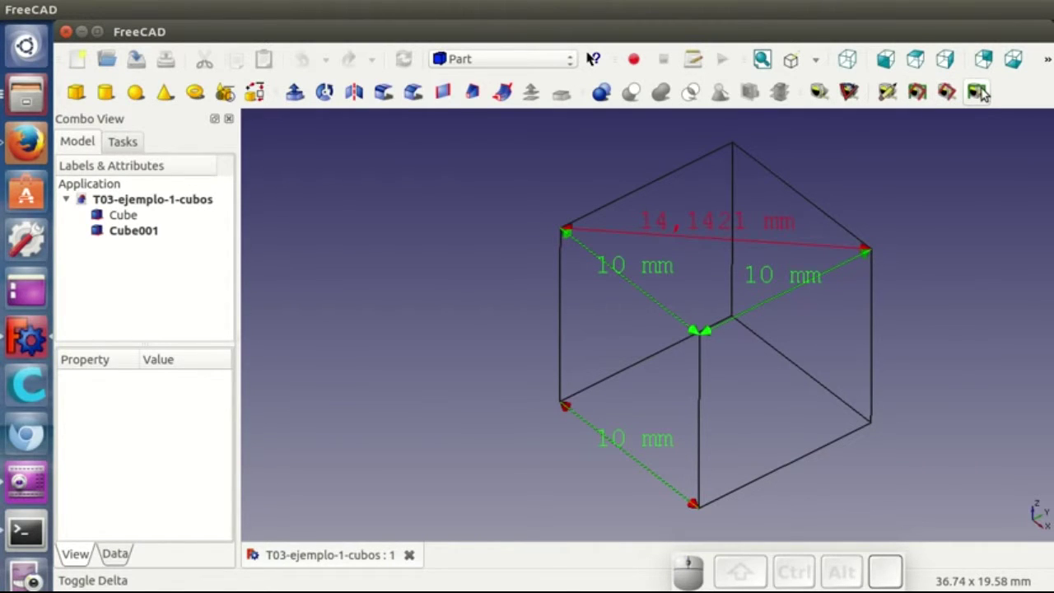
Toggle the delta measurements off and back on twice, keeping the direct 3D measurements displayed
left_click(979, 93)
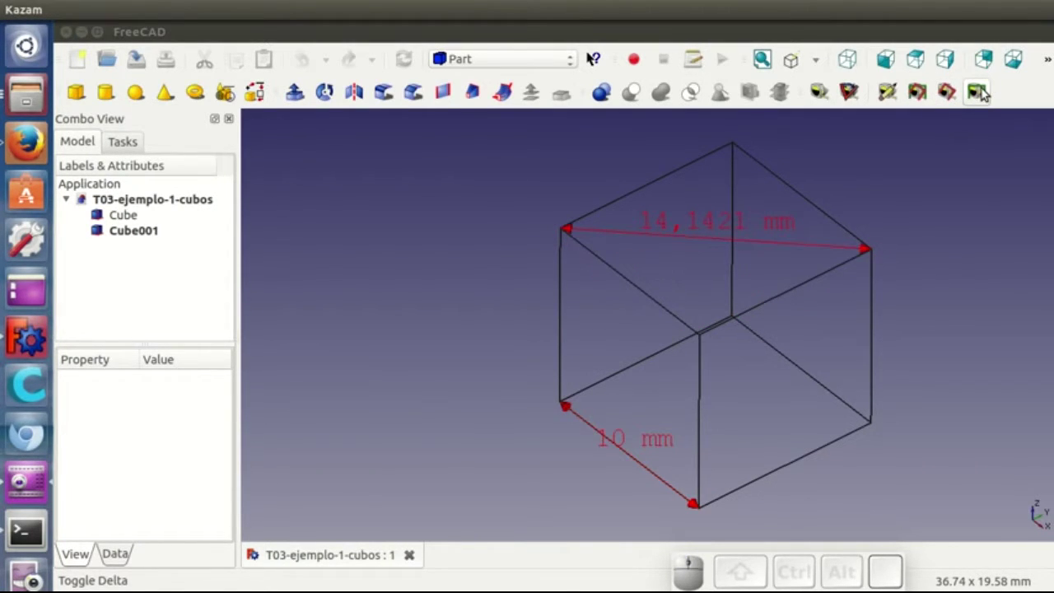
left_click(980, 93)
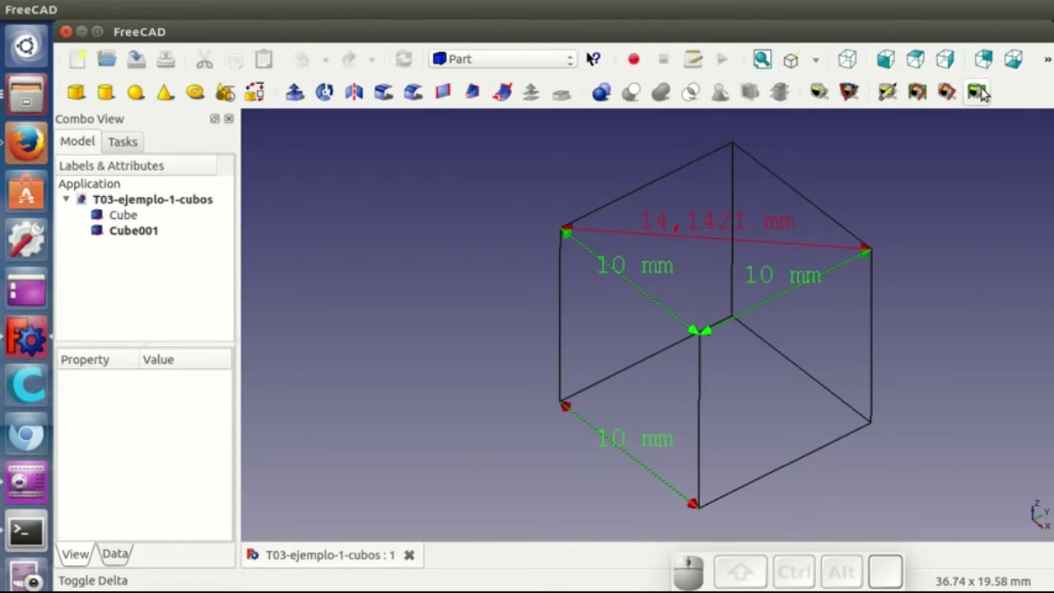
left_click(979, 93)
left_click(979, 93)
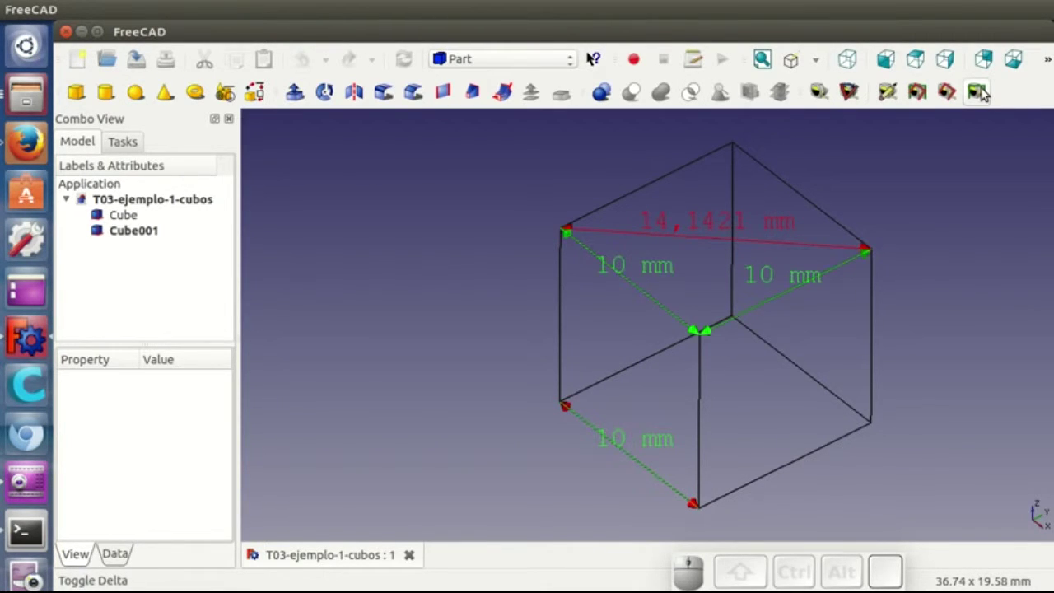
Toggle all measurements off and back on, and clear every measurement from the model
left_click(917, 92)
left_click(917, 93)
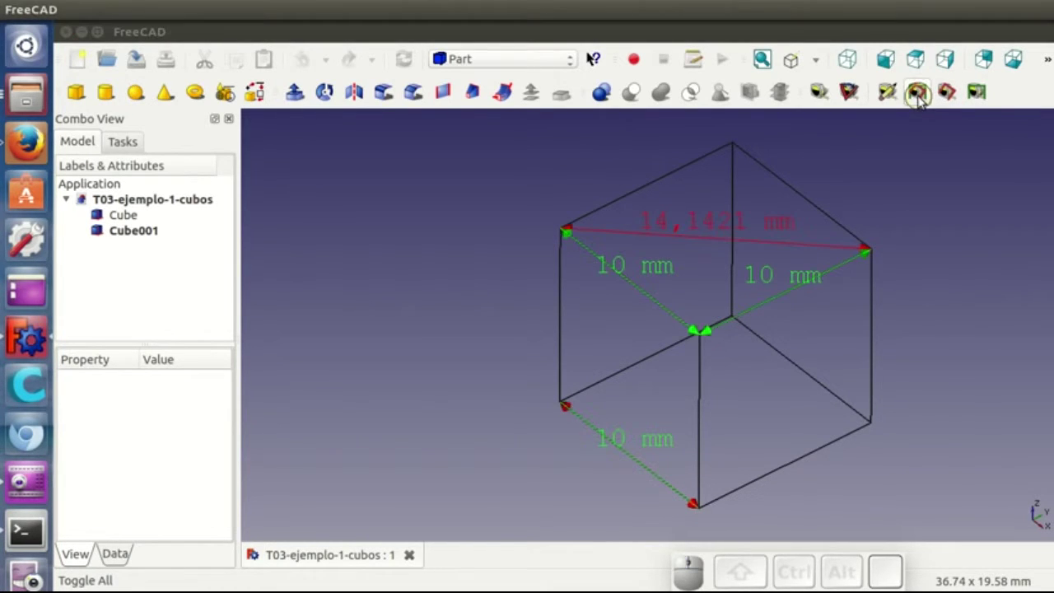
middle_click_drag(774, 452, 792, 426)
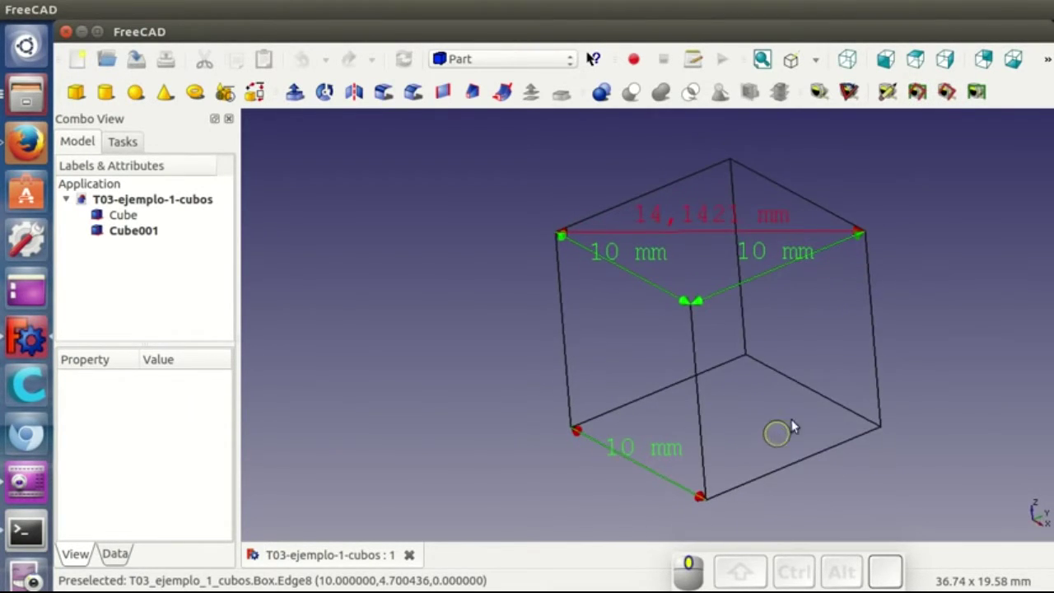
left_click(887, 92)
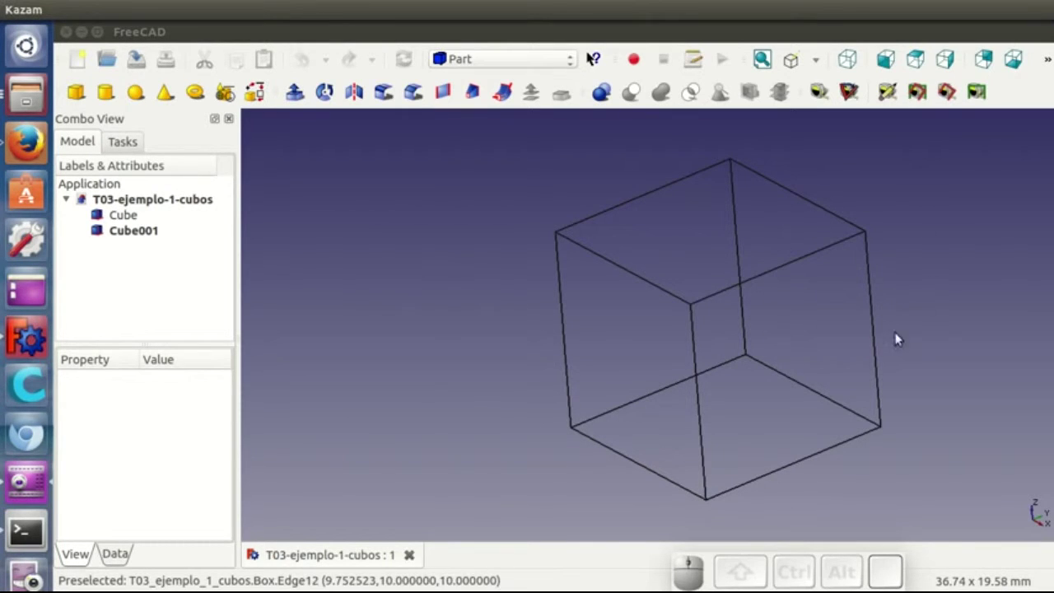
Measure the cube's space diagonal from the bottom front vertex at the origin to the opposite top rear vertex
middle_click_drag(787, 400, 764, 403)
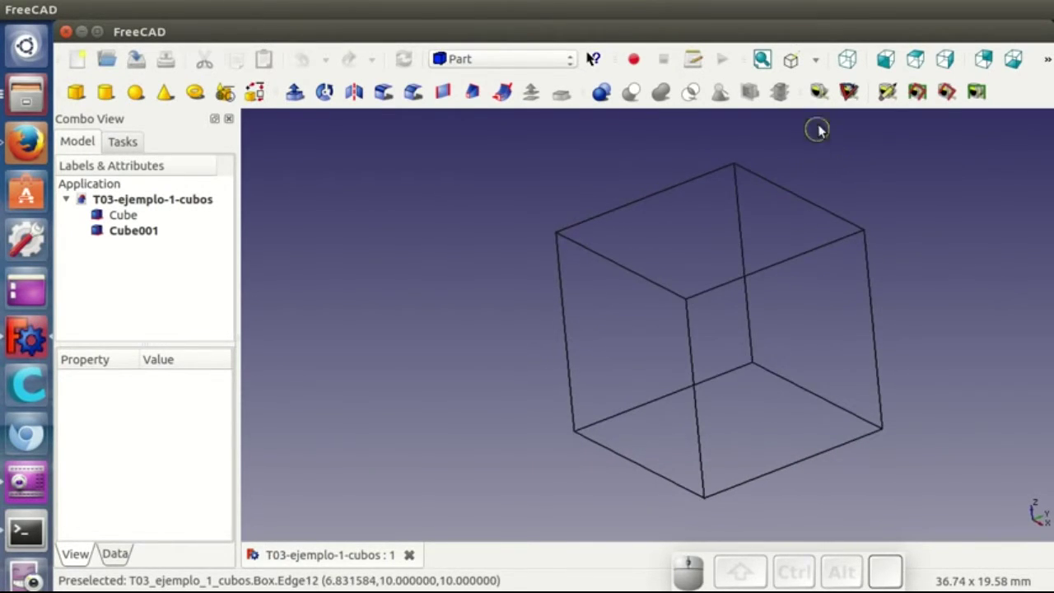
left_click(817, 90)
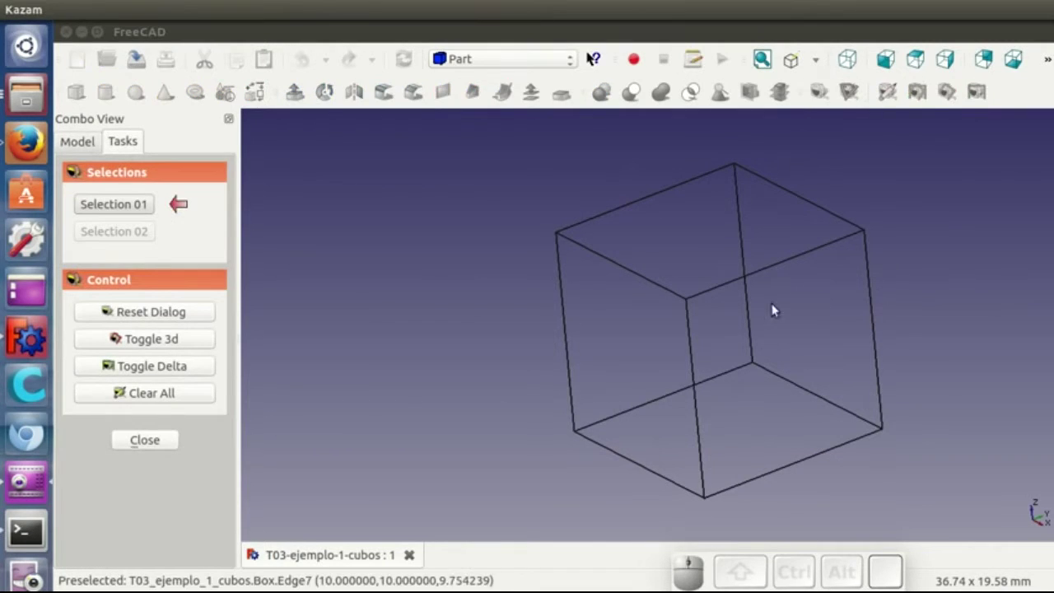
left_click(573, 431)
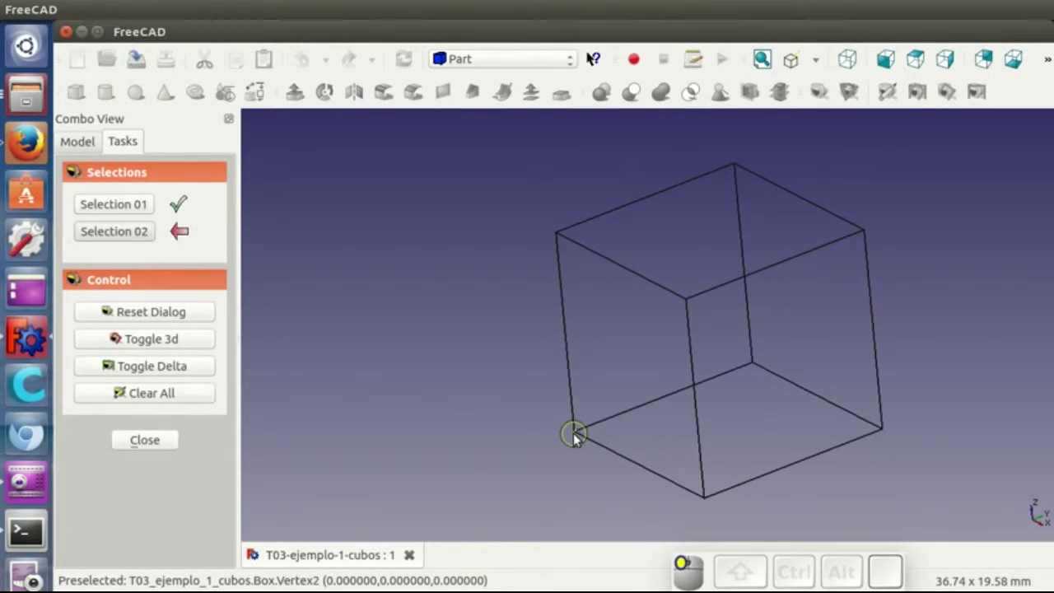
left_click(864, 232)
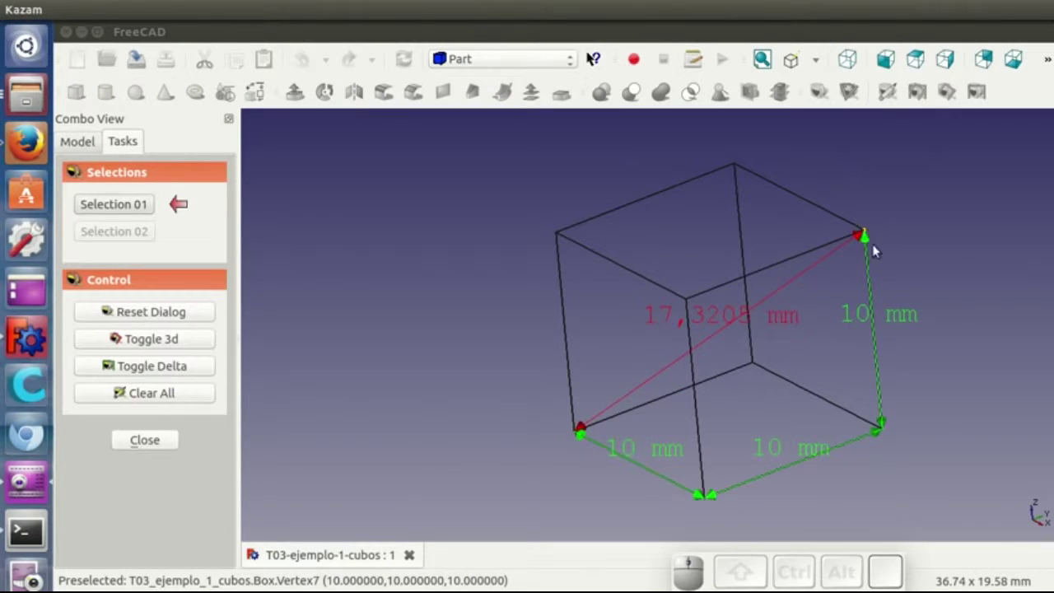
middle_click_drag(853, 458, 916, 484)
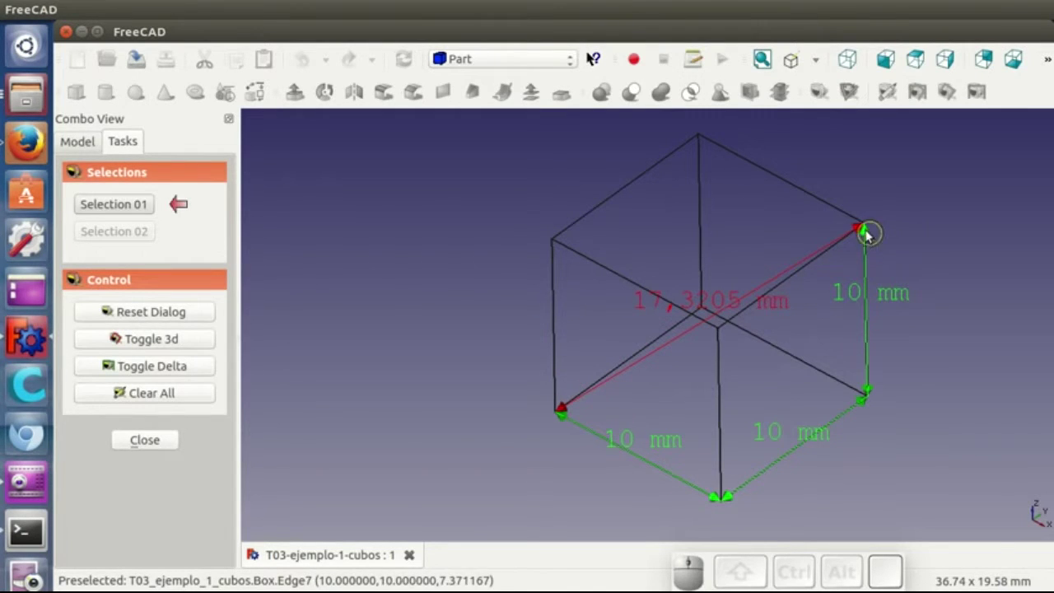
mouse_move(823, 474)
middle_mouse_down()
mouse_move(856, 470)
mouse_move(835, 463)
middle_mouse_up()
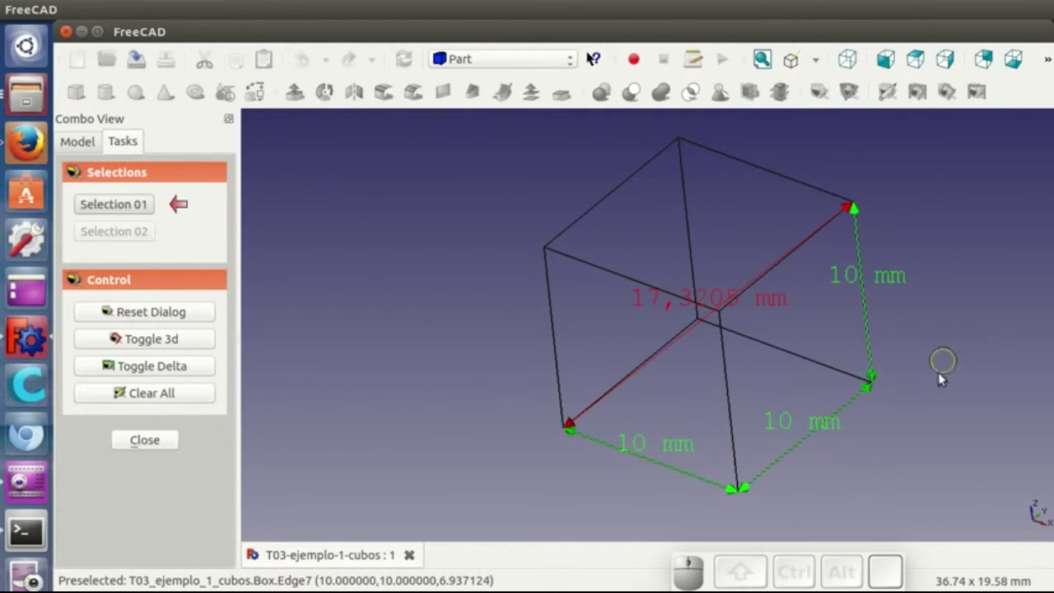
middle_click_drag(940, 378, 924, 443)
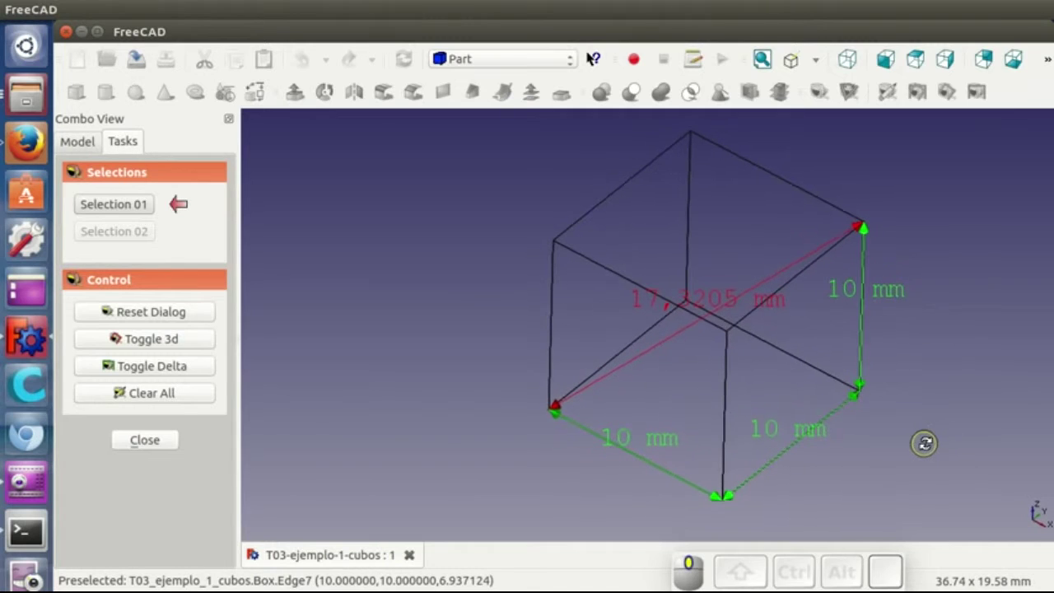
scroll(888, 362, "down", 1)
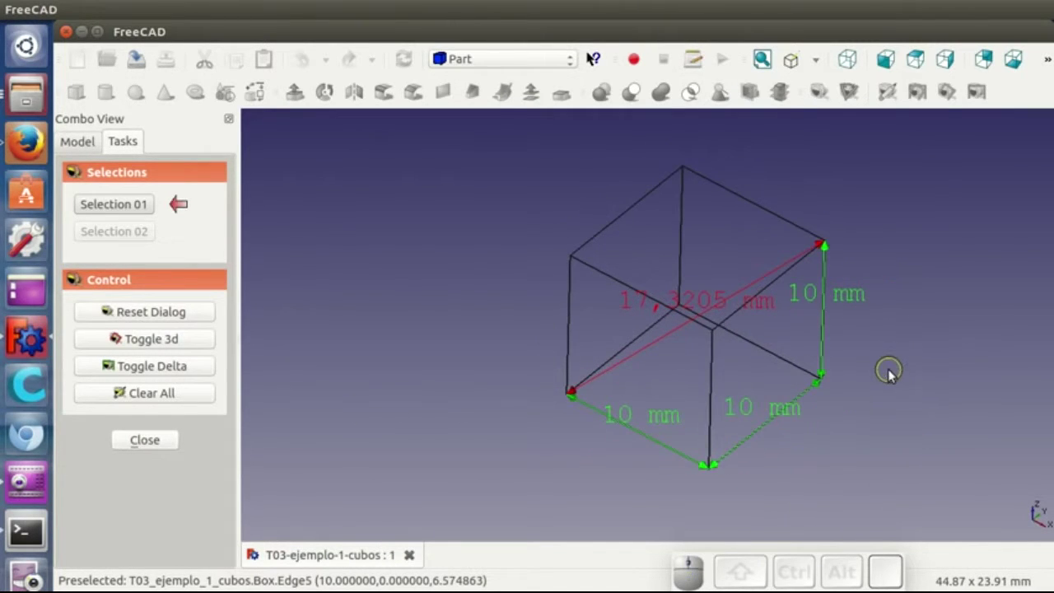
Bring both cubes into view and clear the space-diagonal measurement from the model
middle_click_drag(889, 370, 668, 291, "shift")
scroll(668, 295, "down", 3)
scroll(668, 299, "down", 2)
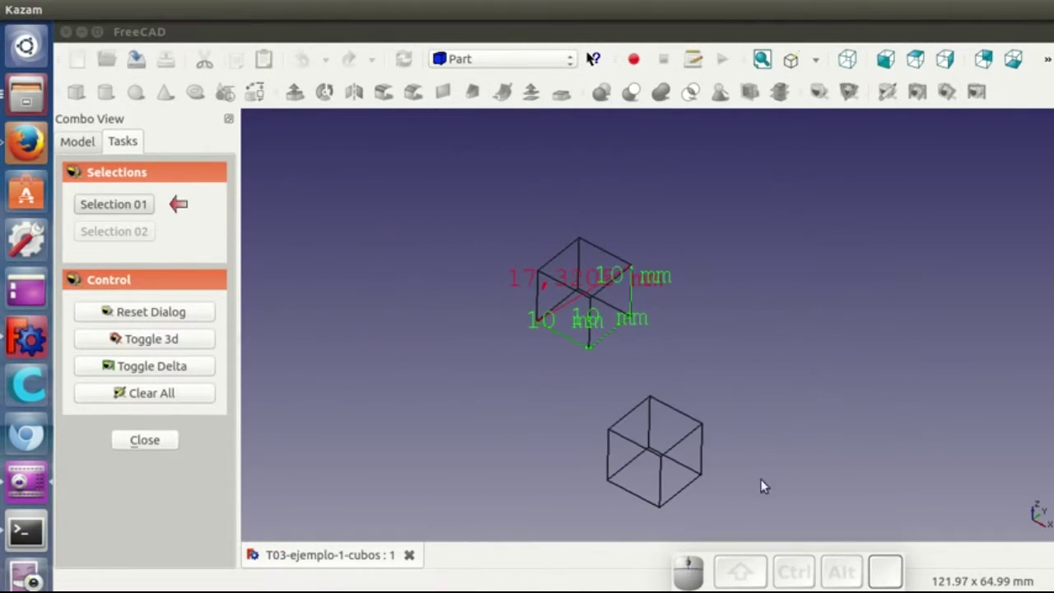
middle_click_drag(763, 486, 877, 398)
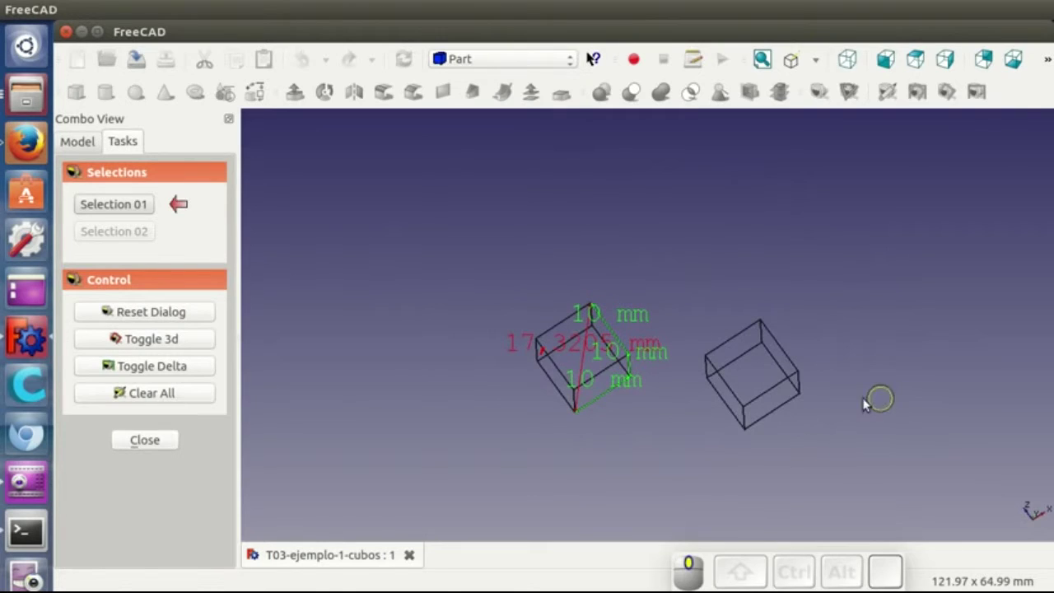
left_click(173, 394)
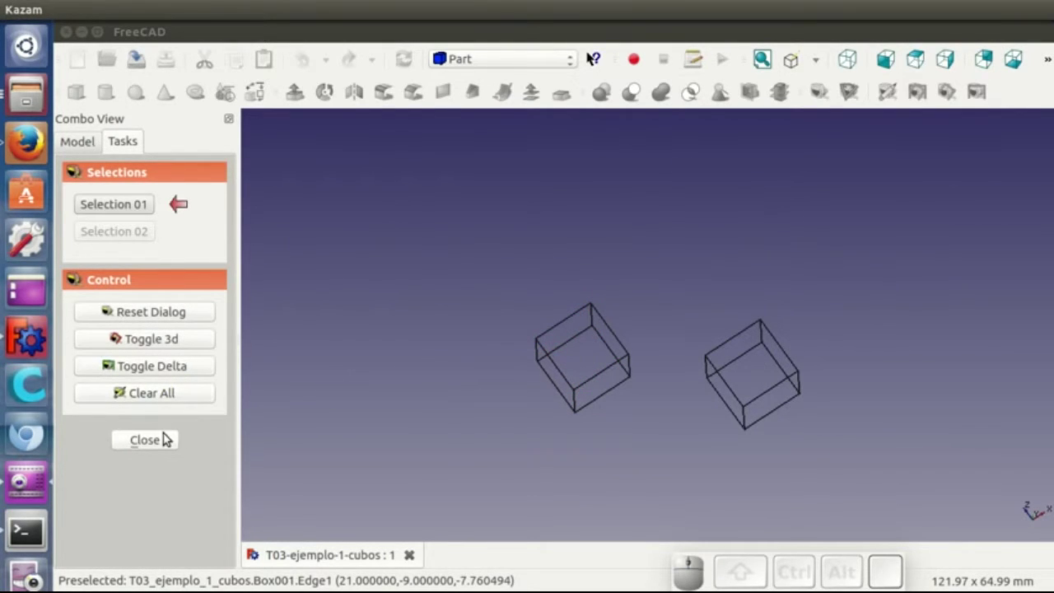
Measure the distance from the first cube's bottom right vertex to the second cube's bottom left vertex, and close the linear measurement
scroll(636, 395, "up", 5)
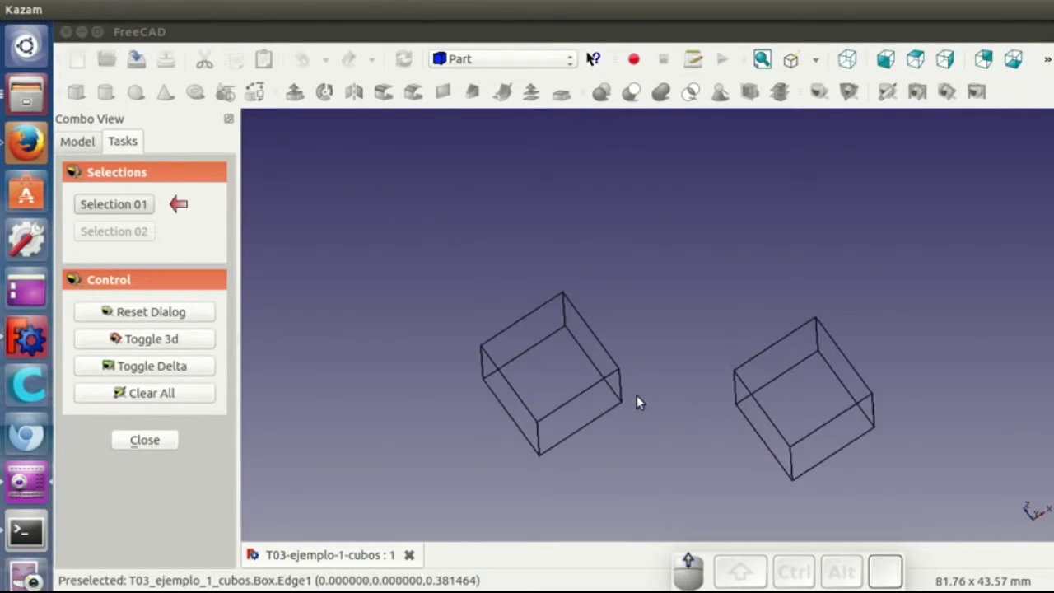
left_click(847, 59)
middle_click_drag(710, 469, 768, 274)
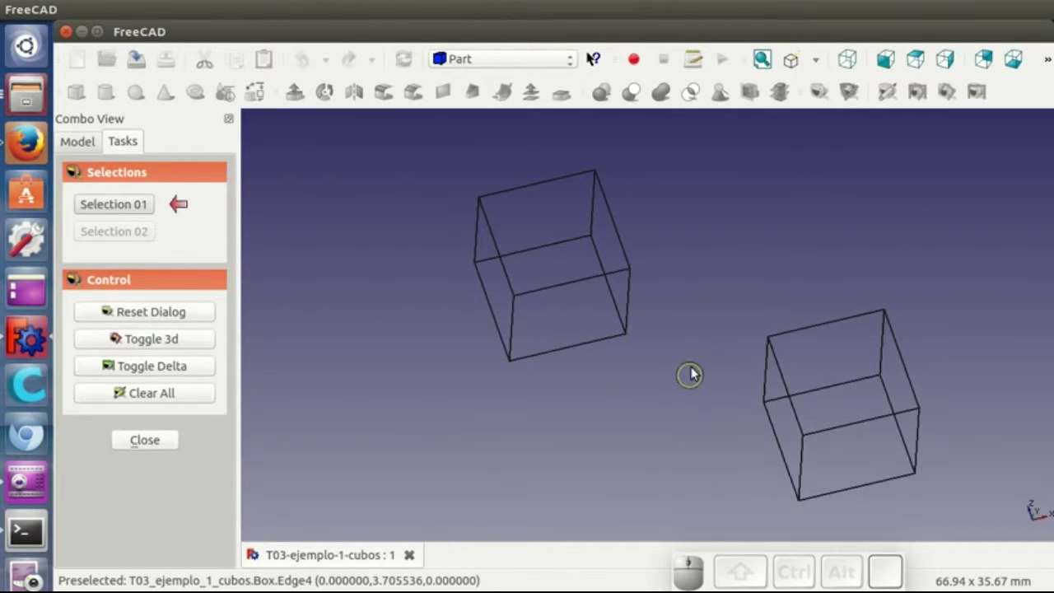
middle_click_drag(689, 371, 763, 329)
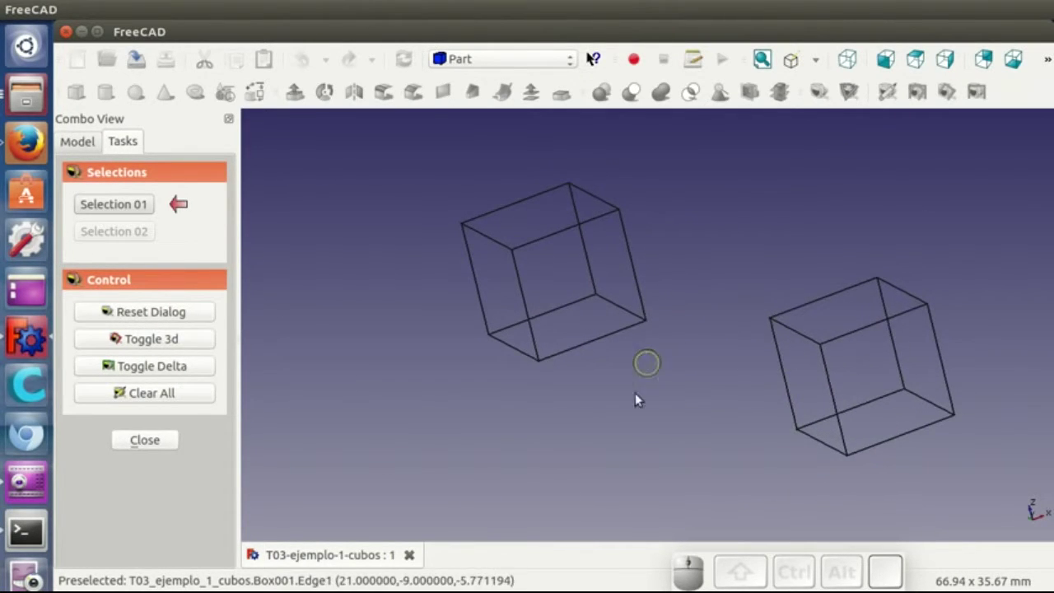
left_click(645, 323)
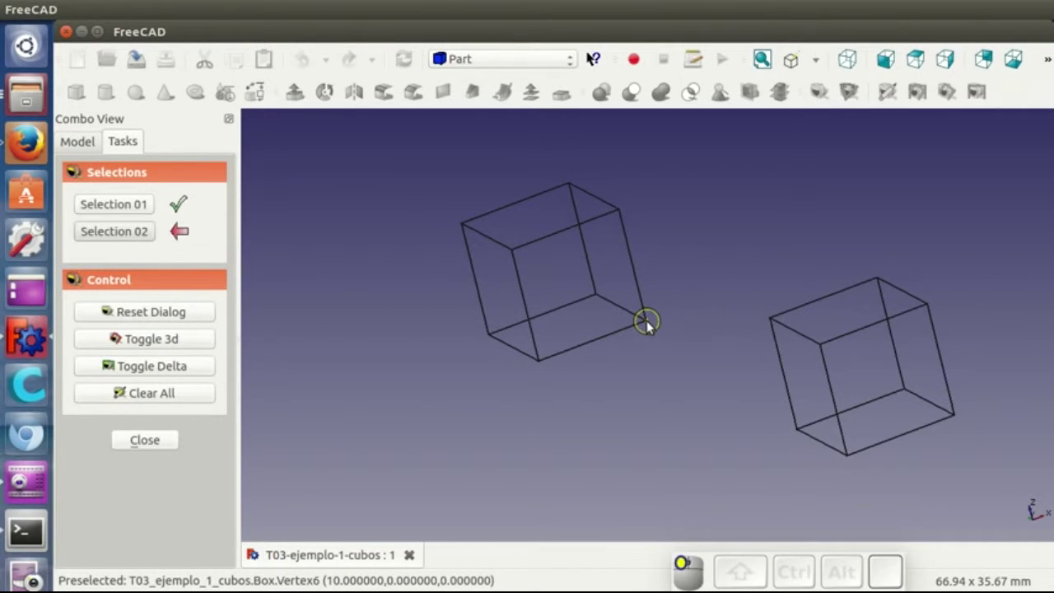
left_click(795, 428)
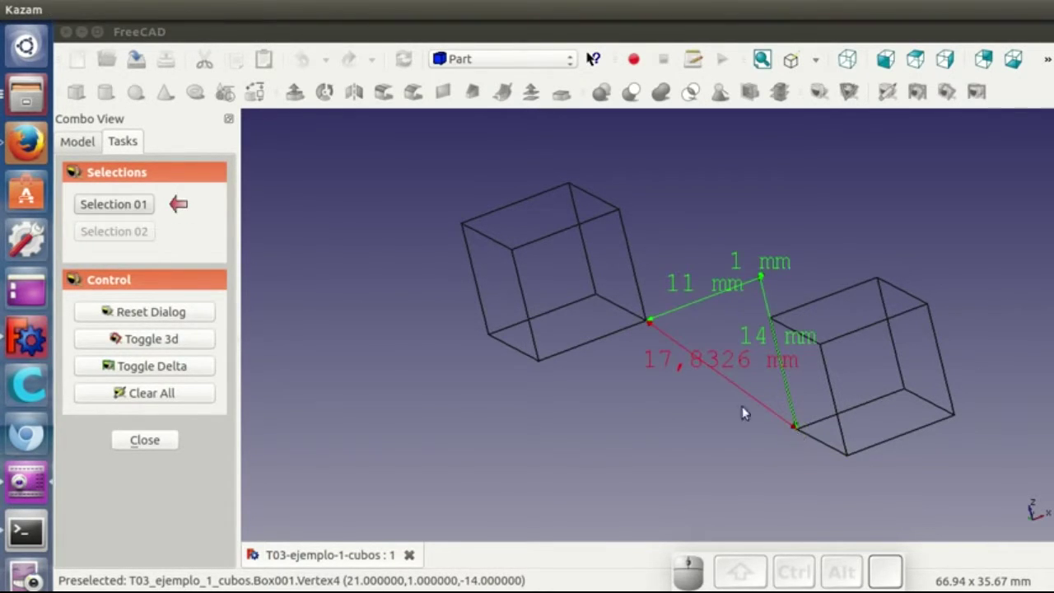
middle_click_drag(788, 337, 621, 334)
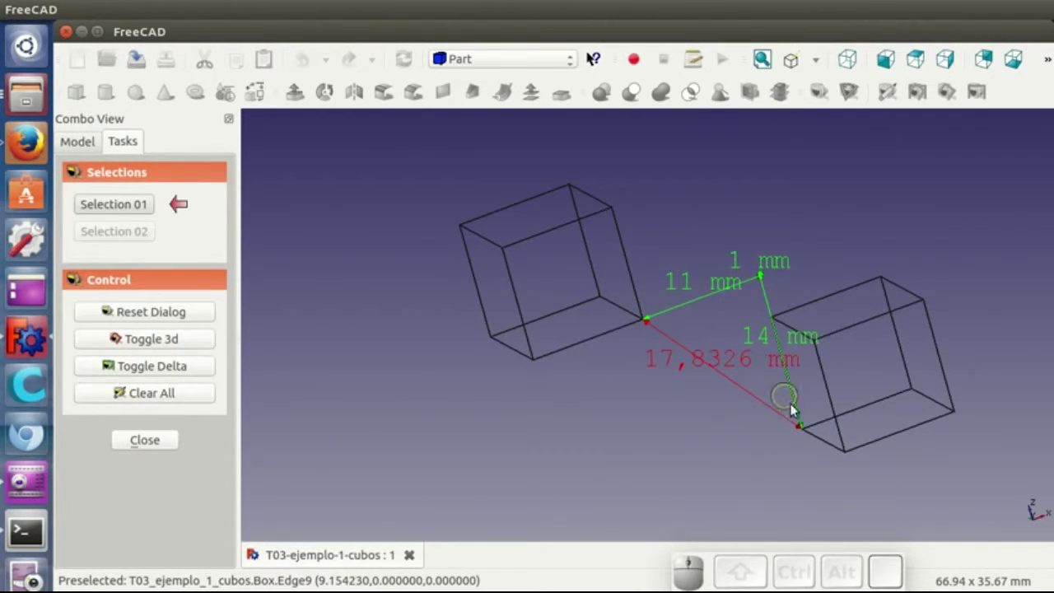
middle_click_drag(844, 386, 699, 396)
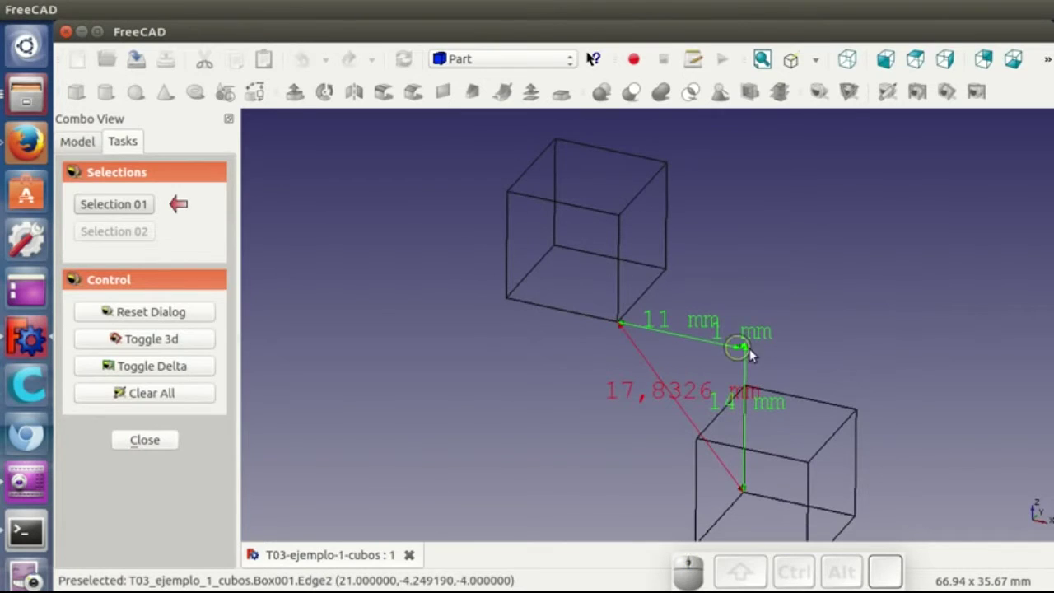
middle_click_drag(785, 368, 814, 355)
scroll(731, 309, "down", 4)
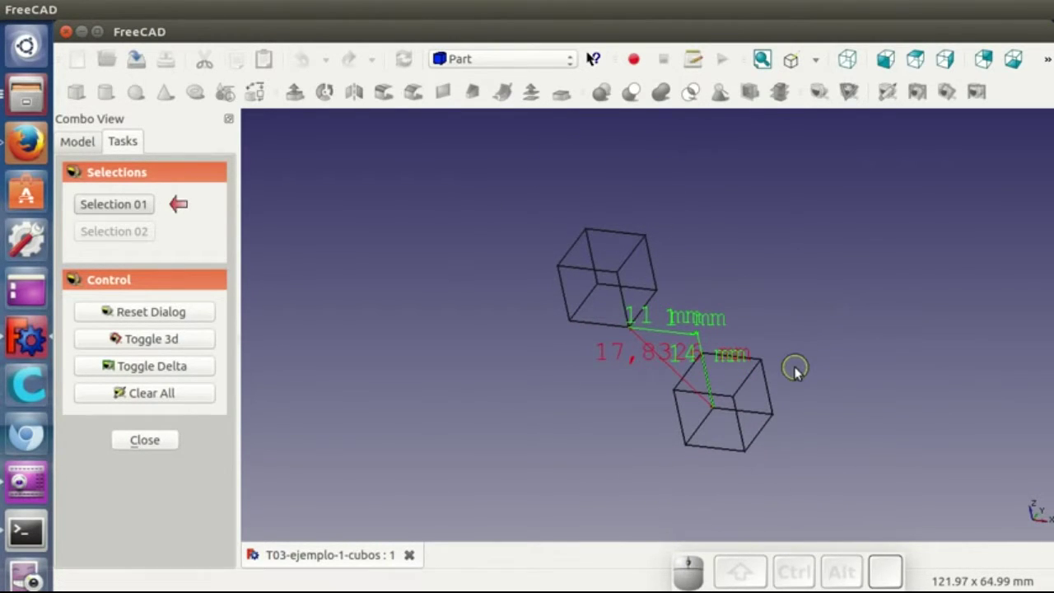
left_click(156, 441)
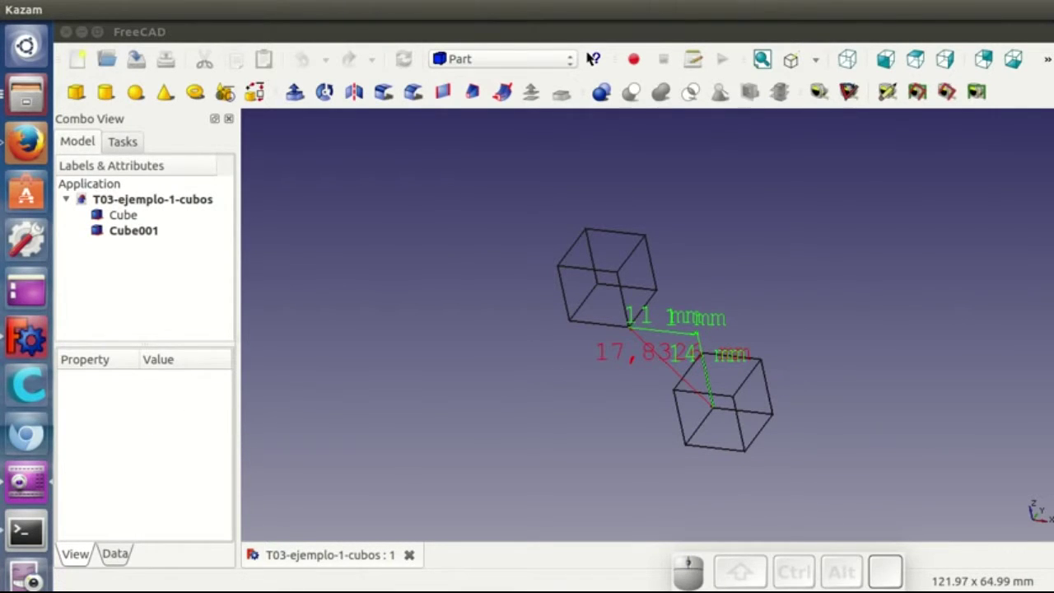
Open the T03-ejemplo-2-piramide document containing the pyramid
left_click(1044, 588)
left_click_drag(1037, 428, 835, 310)
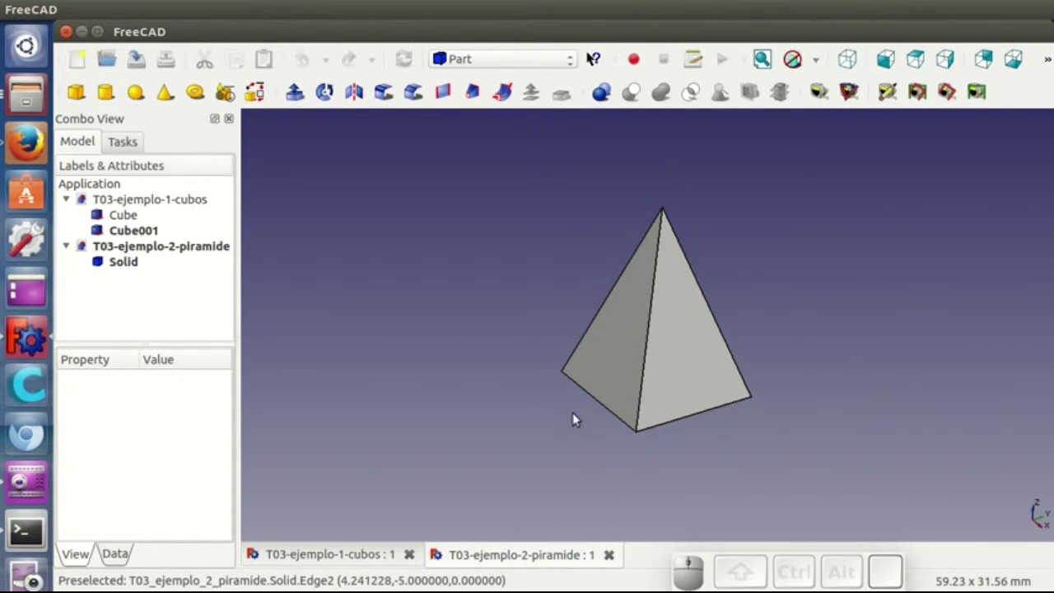
middle_click_drag(551, 409, 612, 415)
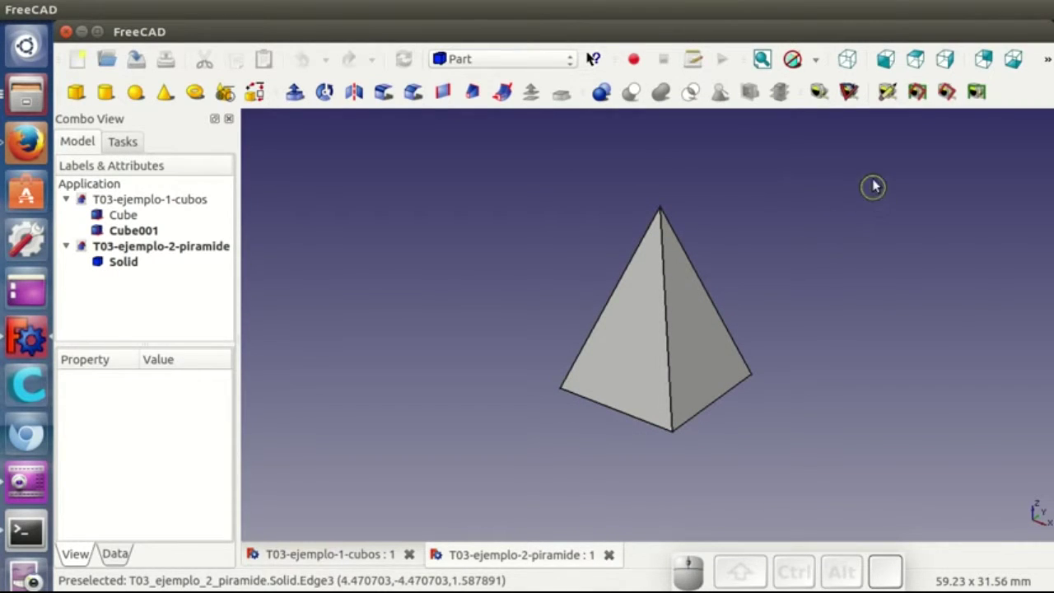
Measure the angle between the pyramid's left slanted edge and its front base edge with Measure Angular
left_click(850, 92)
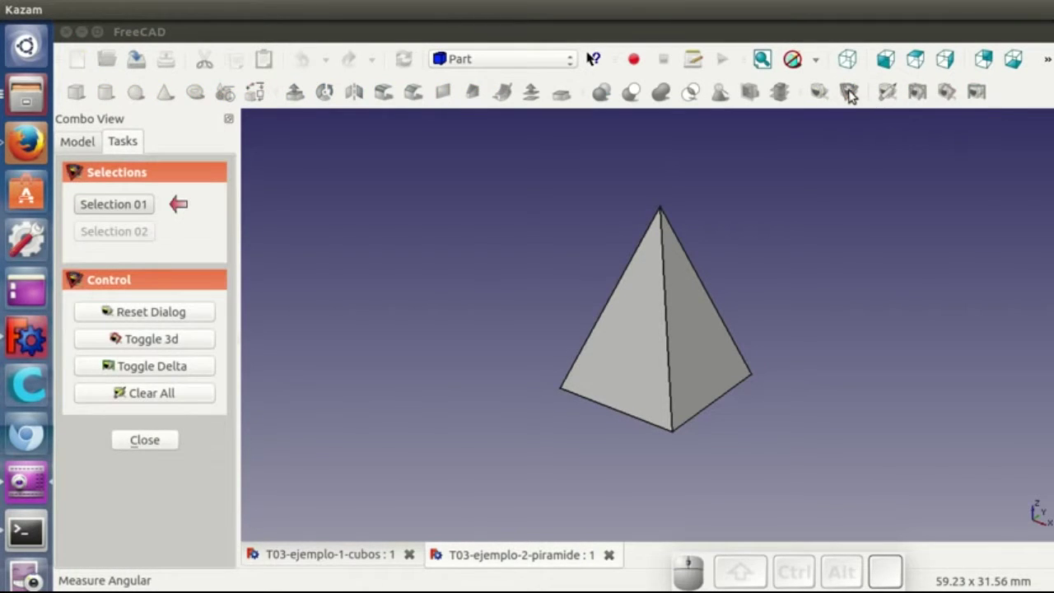
left_click(618, 275)
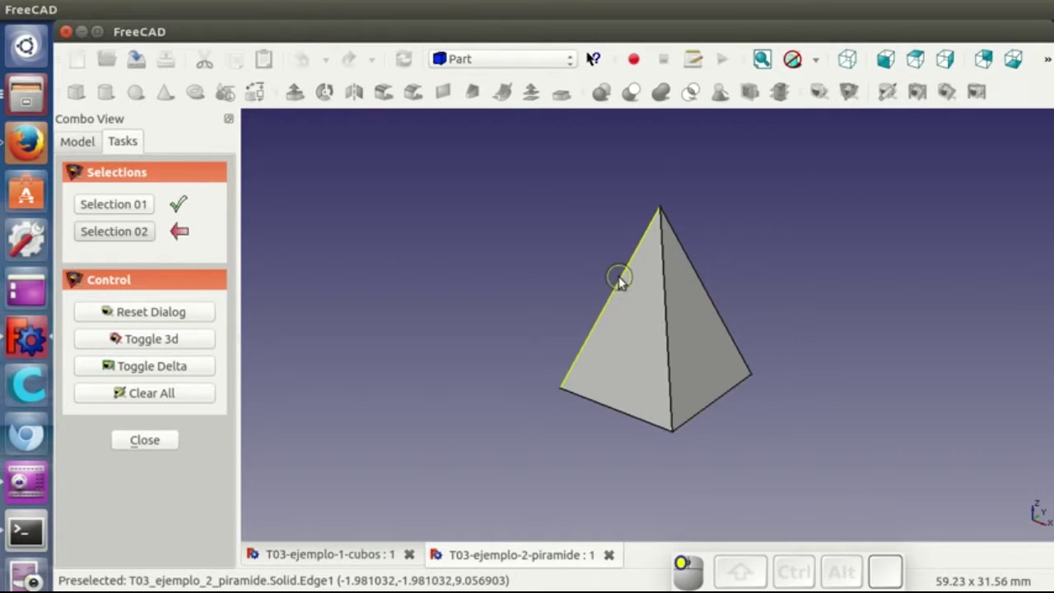
left_click(635, 423)
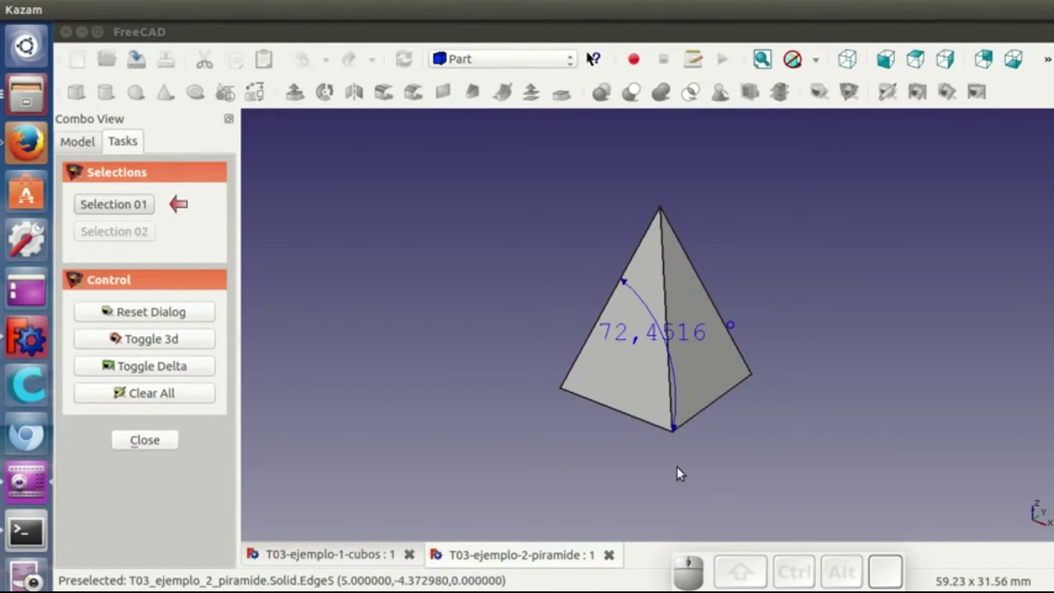
Display the pyramid in Wireframe style and measure the angle between its front and left base edges
left_click(816, 61)
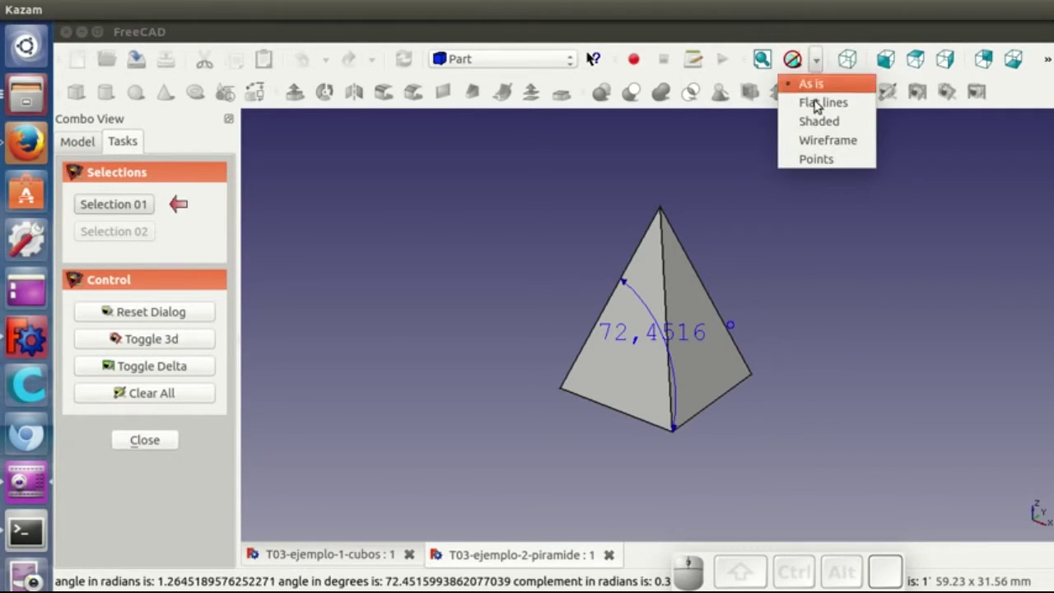
left_click(825, 141)
middle_click_drag(651, 469, 620, 311)
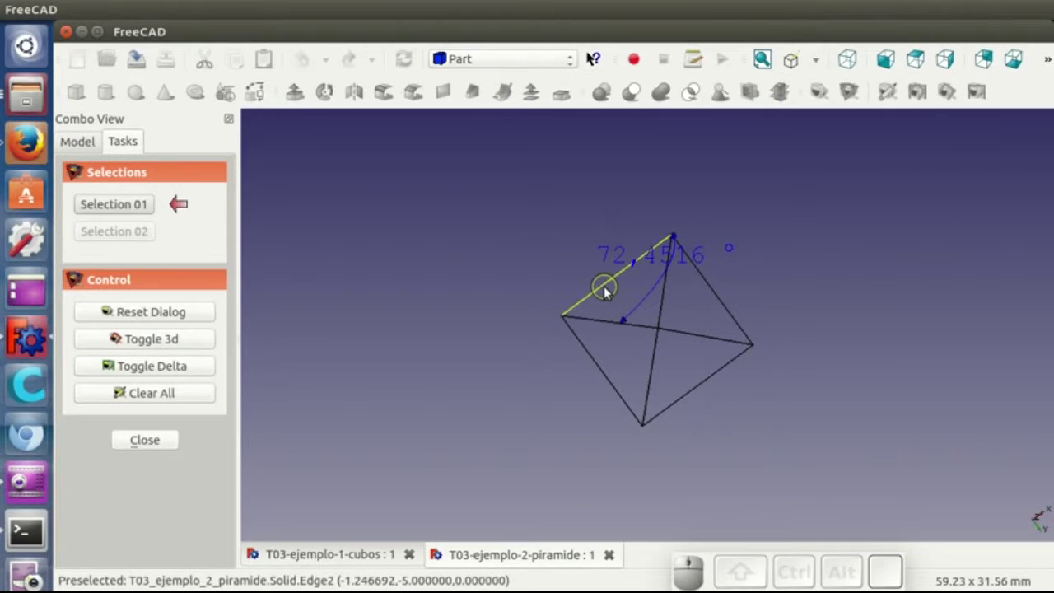
left_click(605, 288)
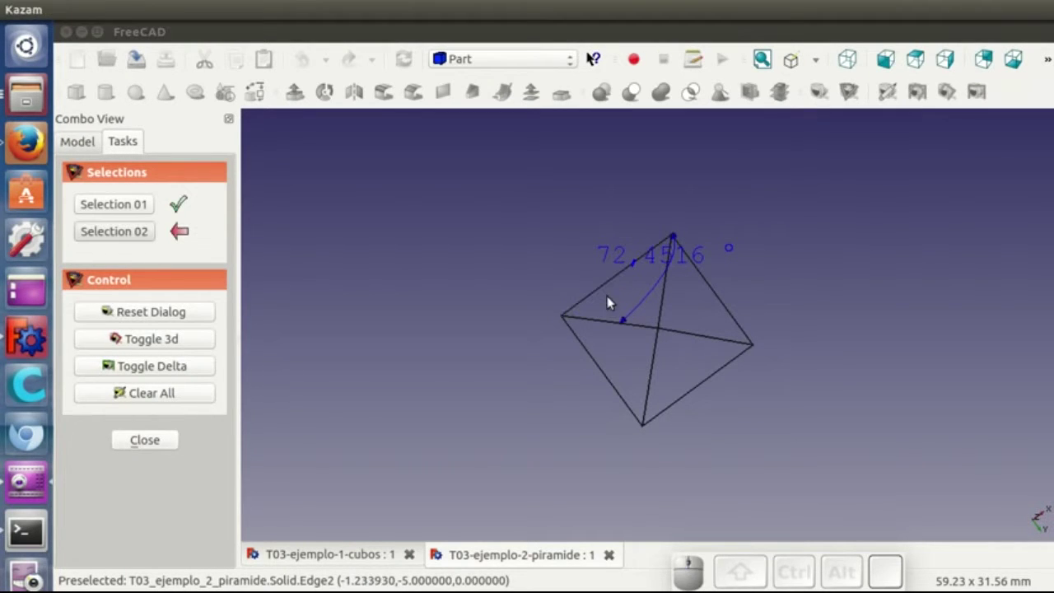
left_click(591, 356)
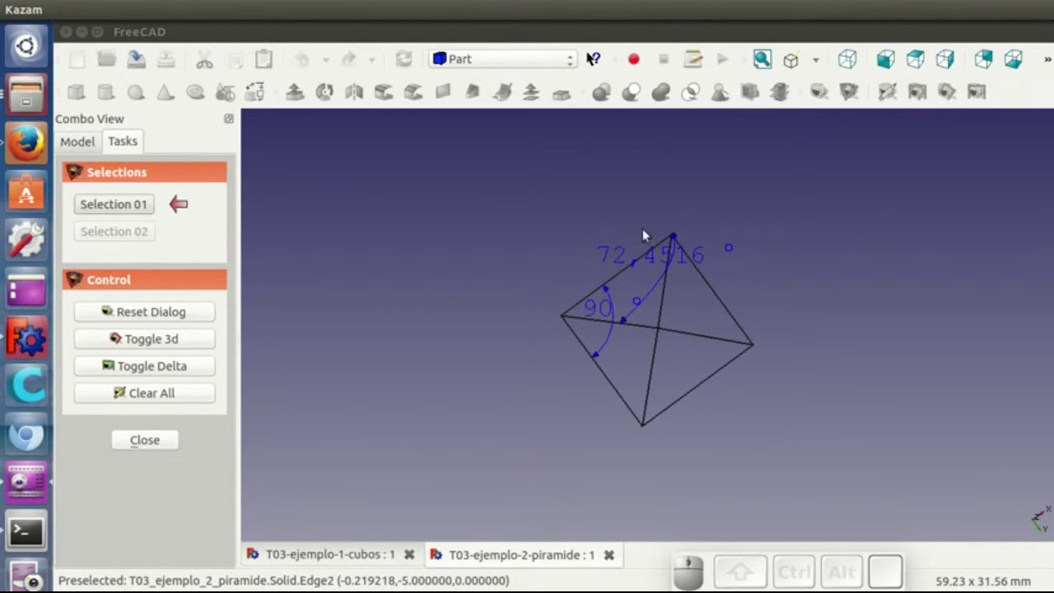
Measure the apex angle between the pyramid's front and right slanted edges, and close the angular measurement
middle_click_drag(741, 205, 901, 425)
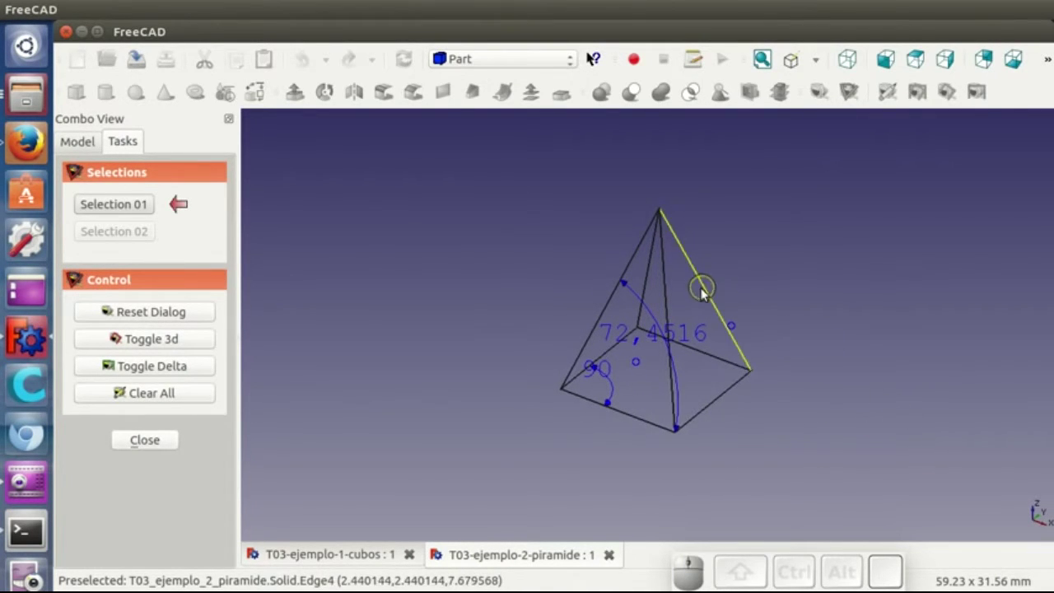
left_click(665, 280)
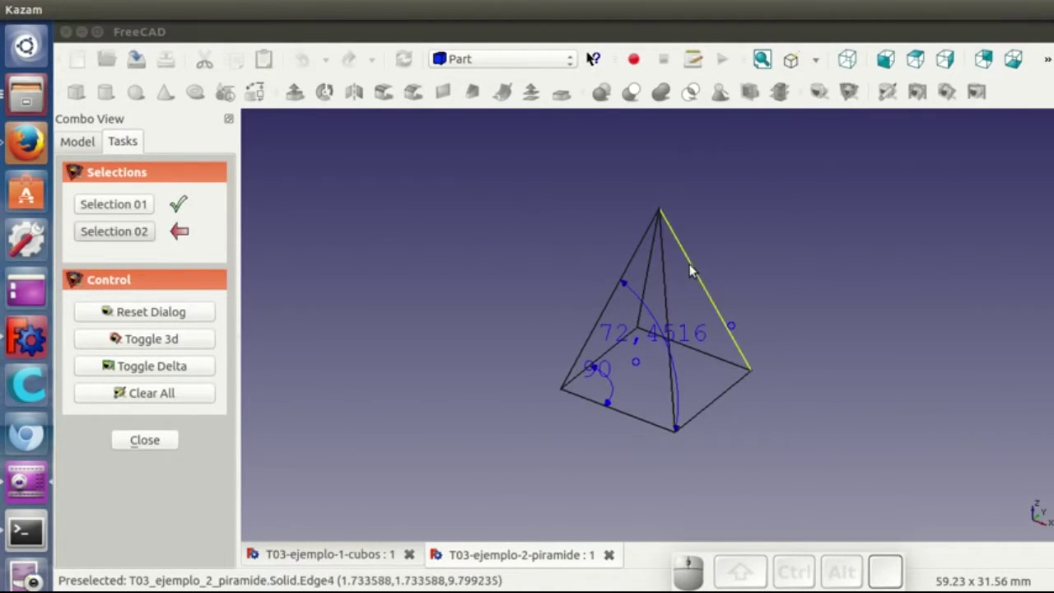
left_click(689, 264)
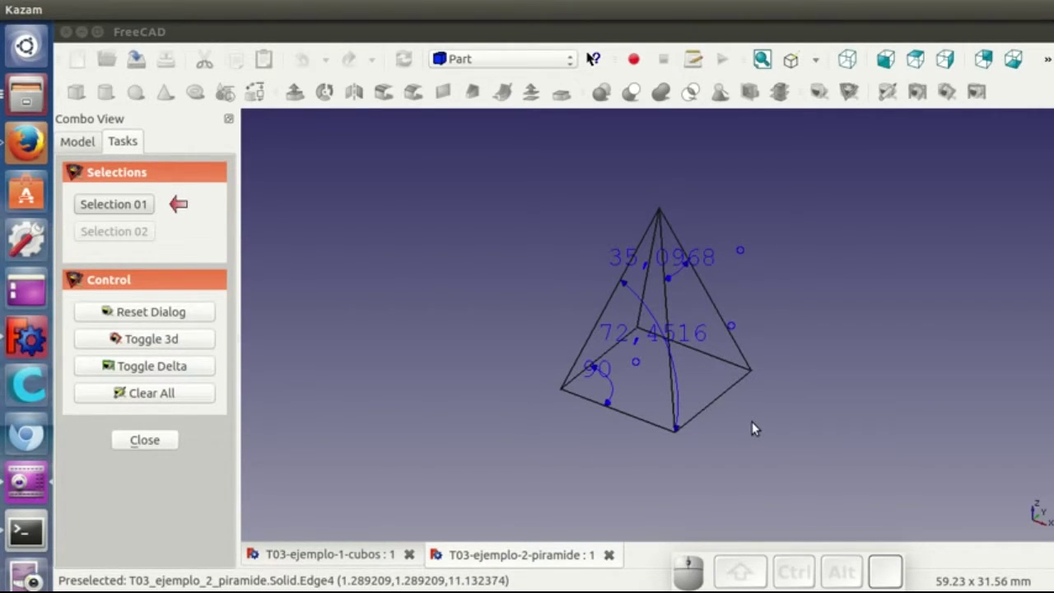
left_click(145, 440)
Collapse the T03-ejemplo-1-cubos document in the model tree and clear all angular measurements from the pyramid
middle_click_drag(748, 433, 786, 424)
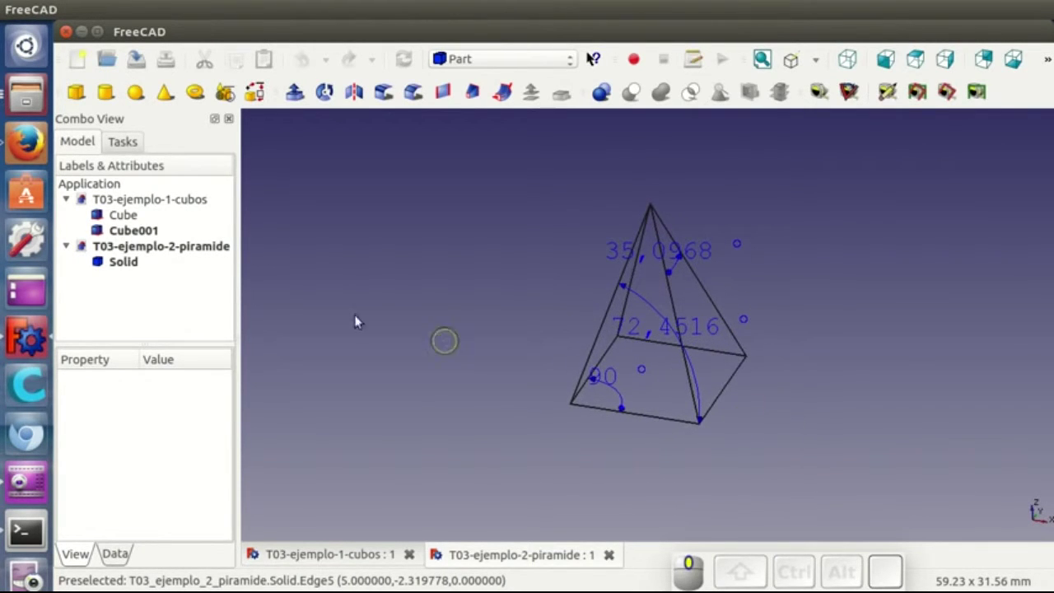
left_click(67, 200)
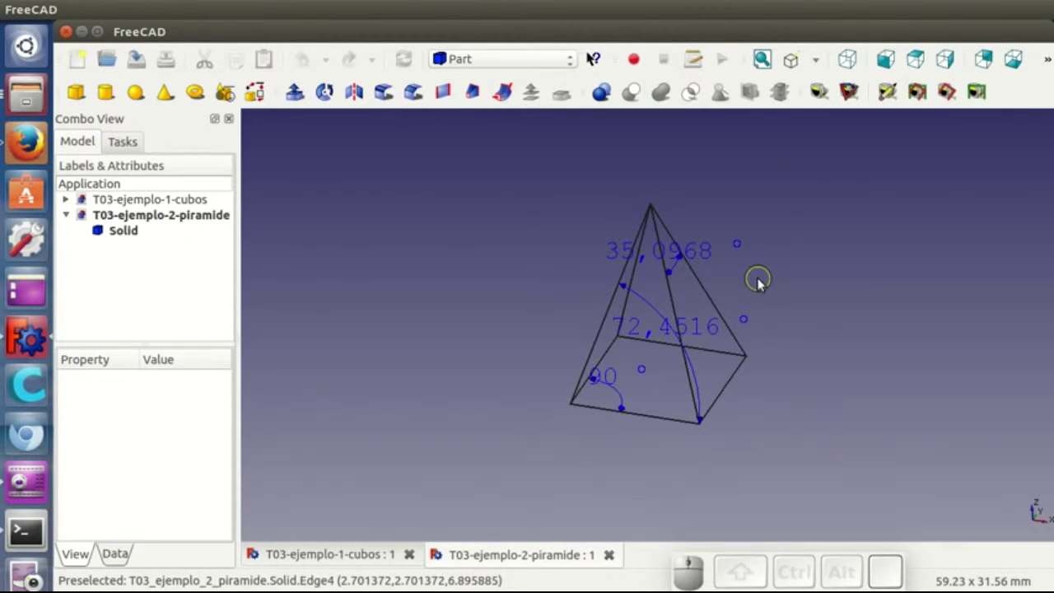
left_click(885, 92)
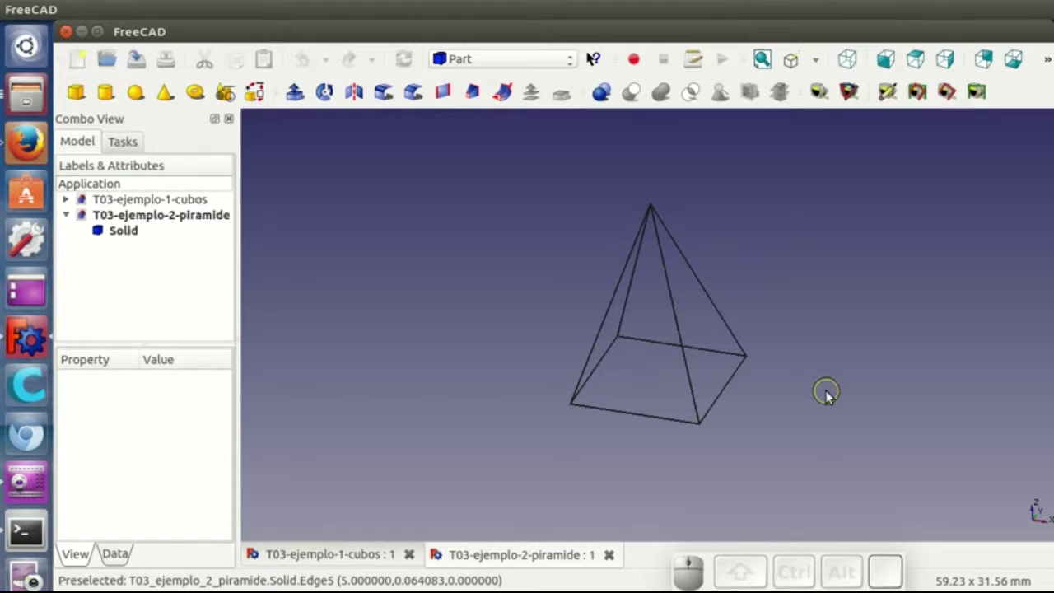
Measure the length of the pyramid's right base edge between its two end vertices, and close the linear measurement
left_click(819, 92)
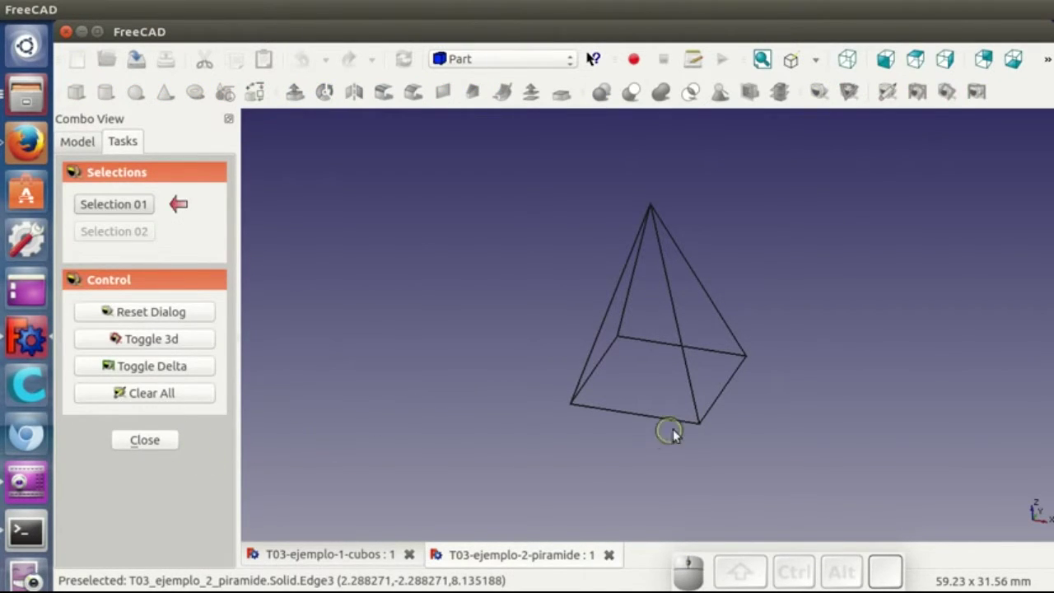
left_click(699, 422)
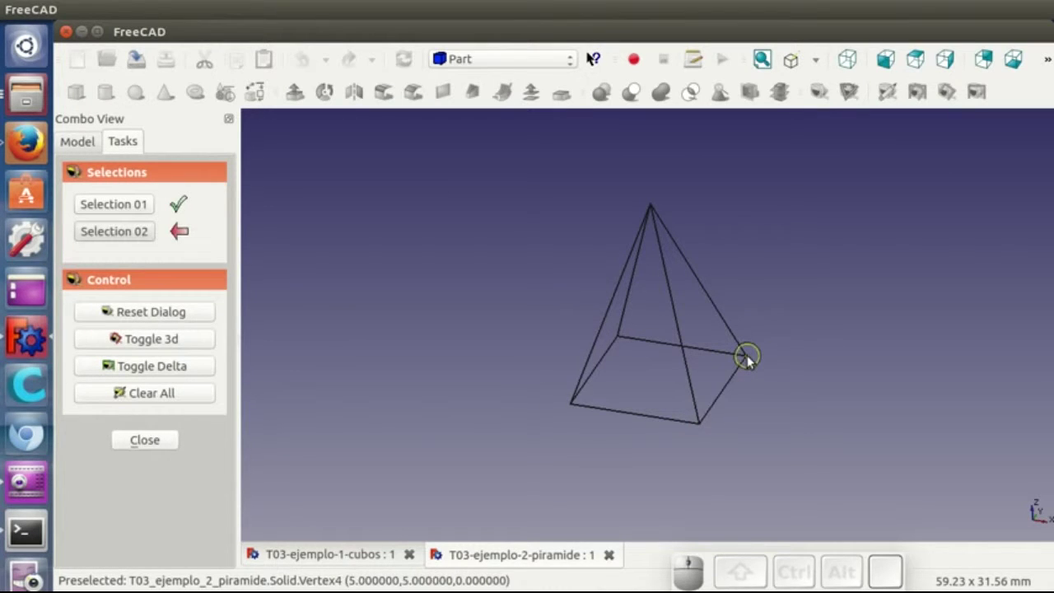
left_click(745, 356)
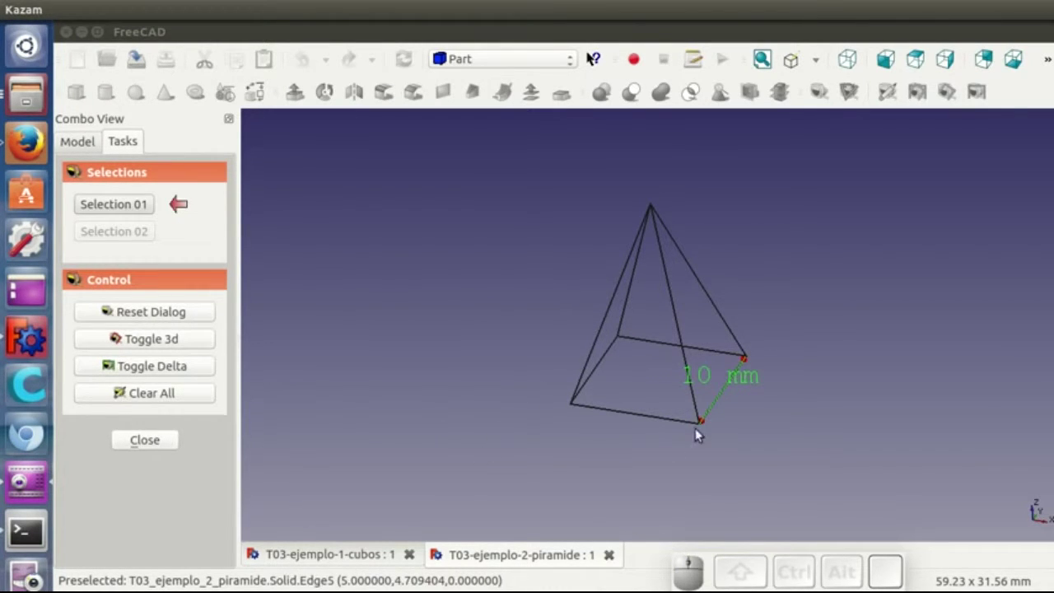
left_click(145, 440)
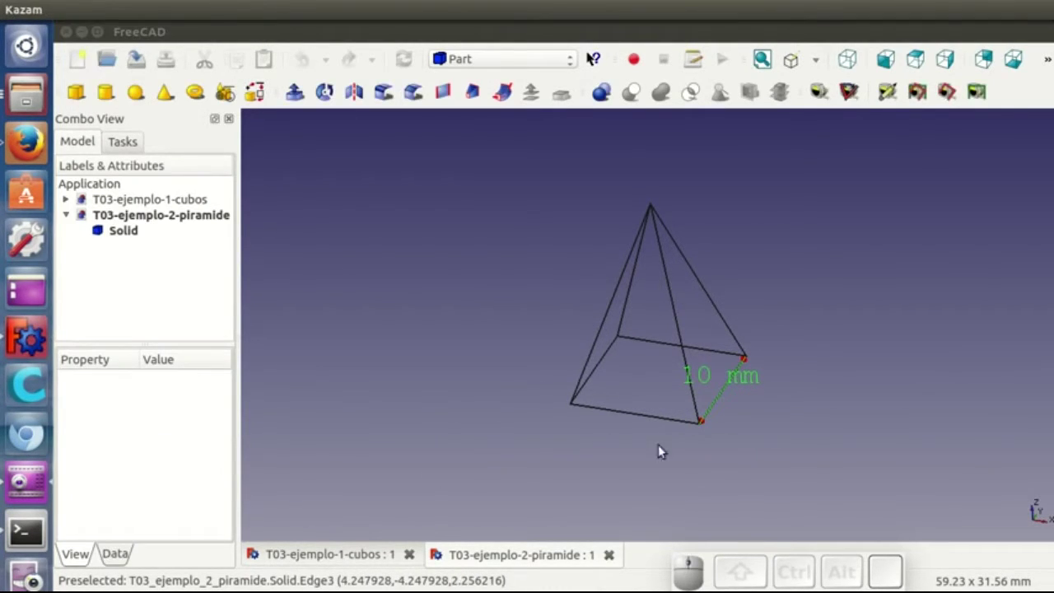
middle_click_drag(657, 451, 564, 395)
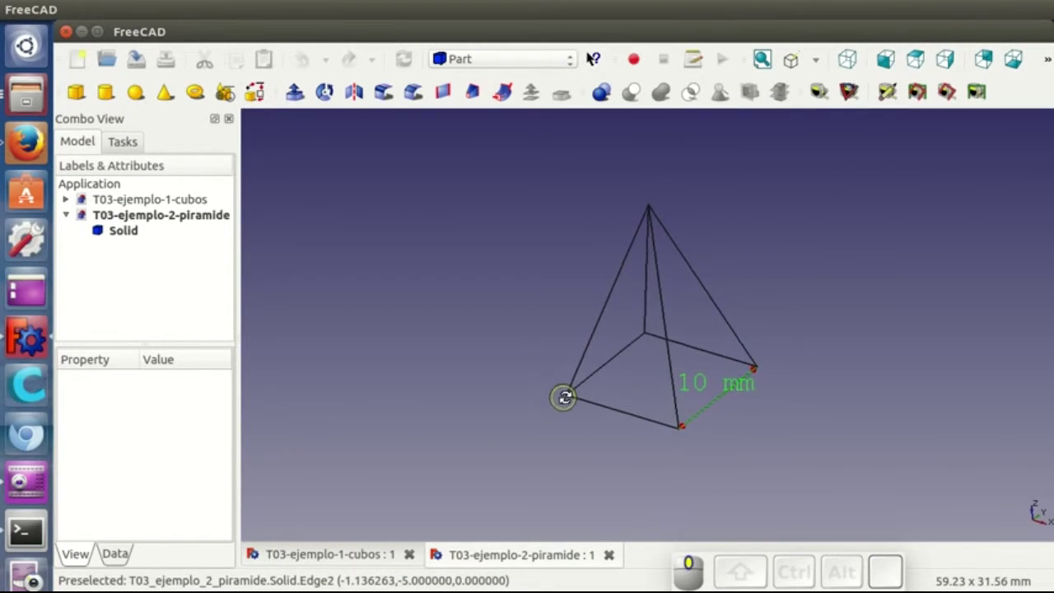
Add a distance measurement object between the two end vertices of the pyramid's right base edge
left_click(1047, 66)
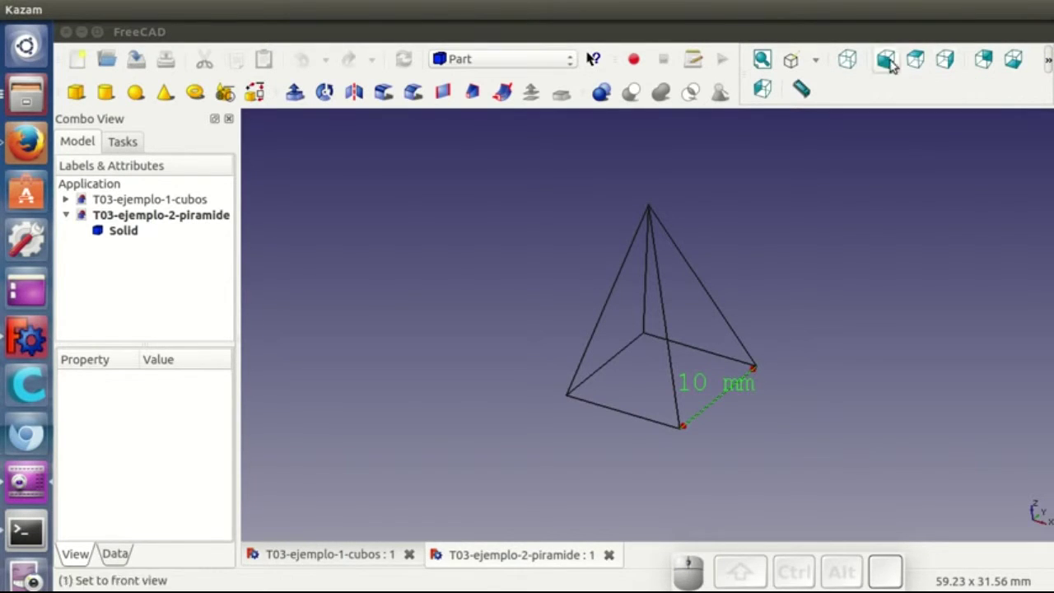
left_click(801, 92)
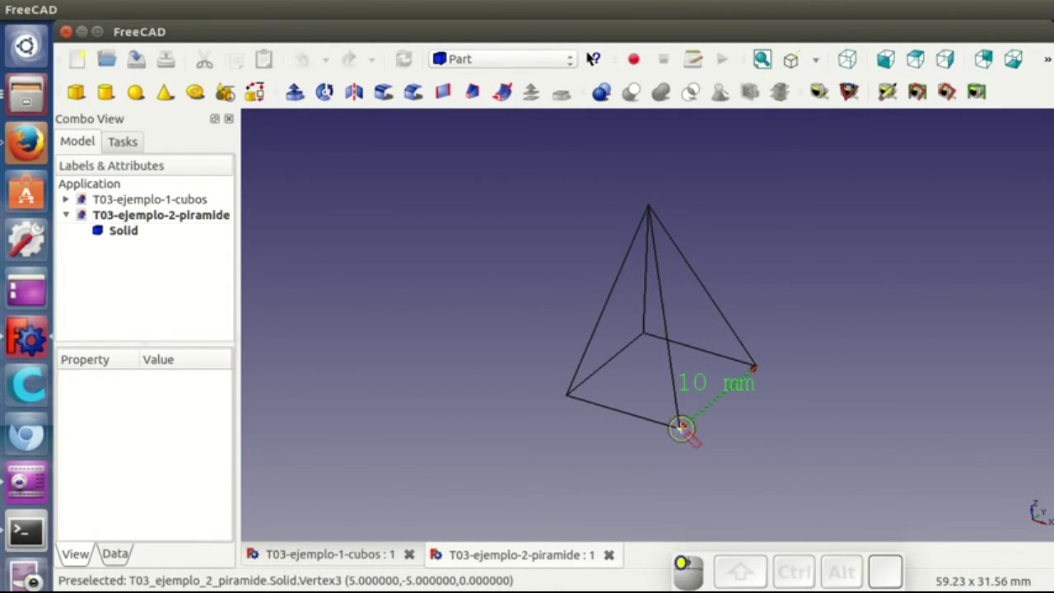
left_click(681, 427)
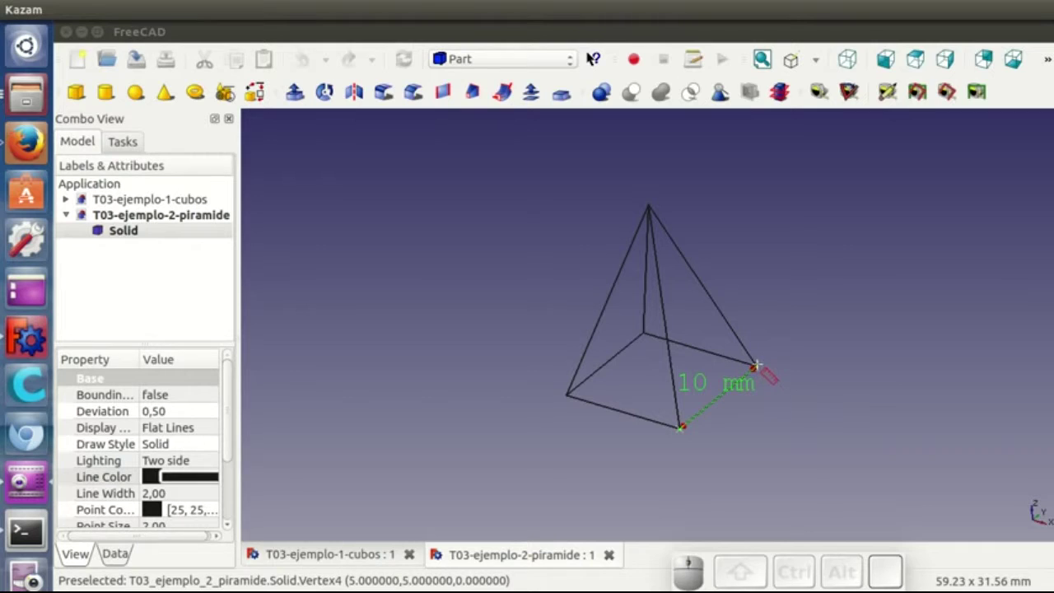
left_click(755, 365)
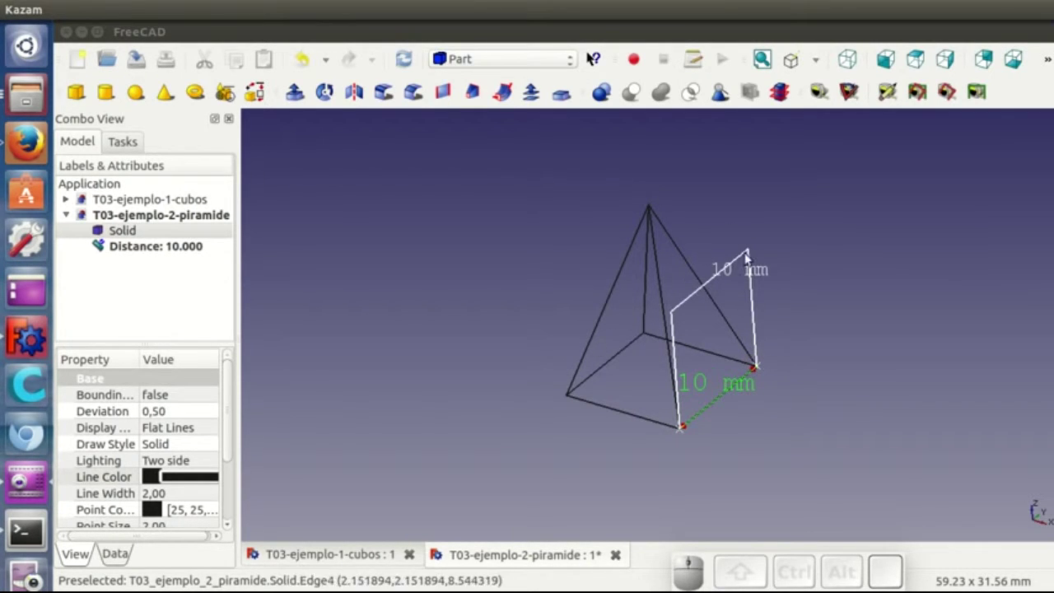
middle_click_drag(754, 423, 804, 409)
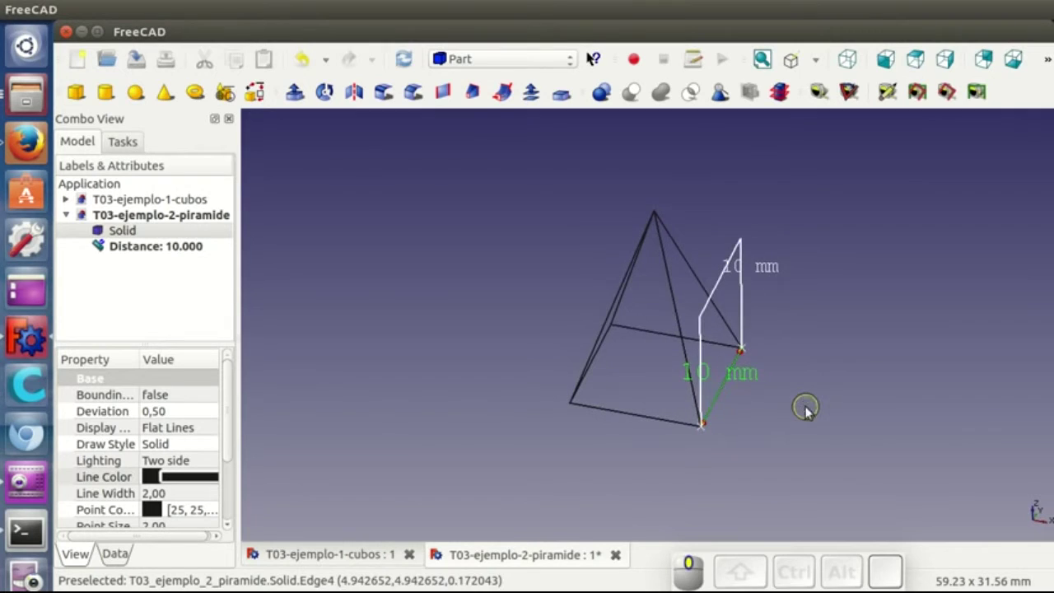
Select the new distance object in the model tree, hide it and show it again
left_click(146, 249)
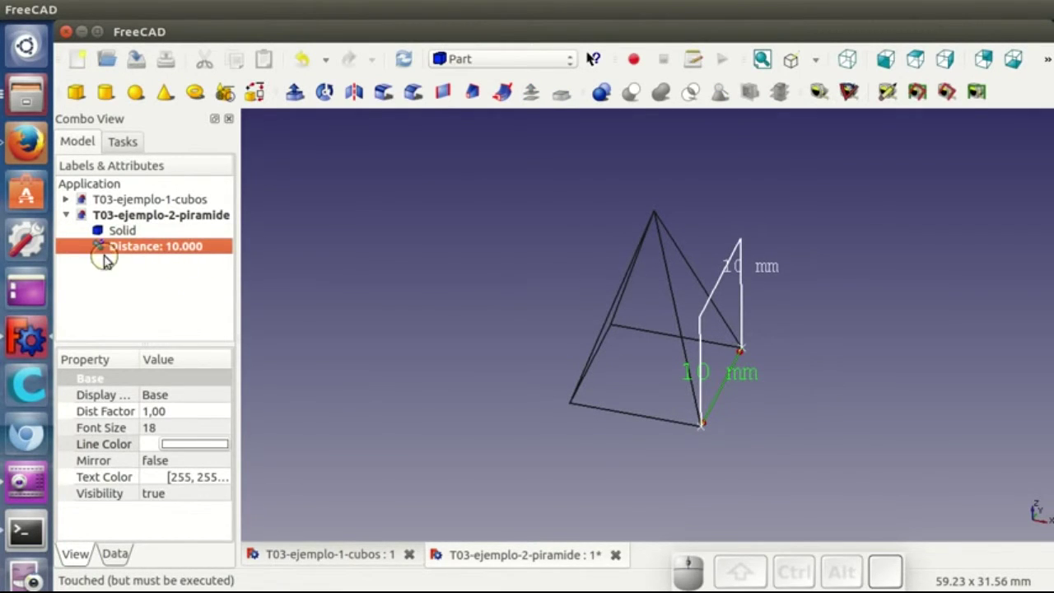
key("space")
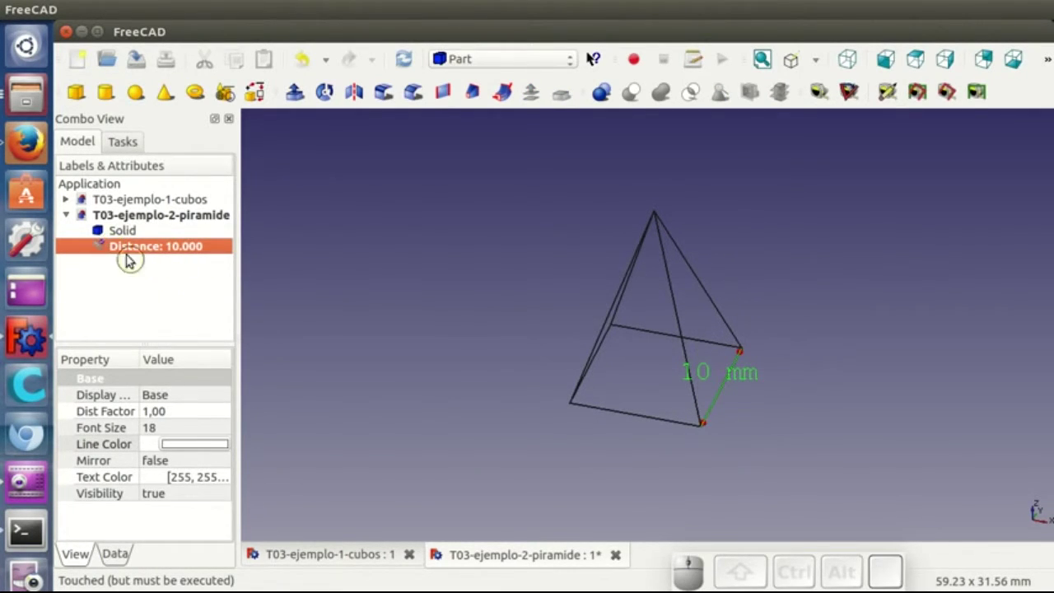
key("space")
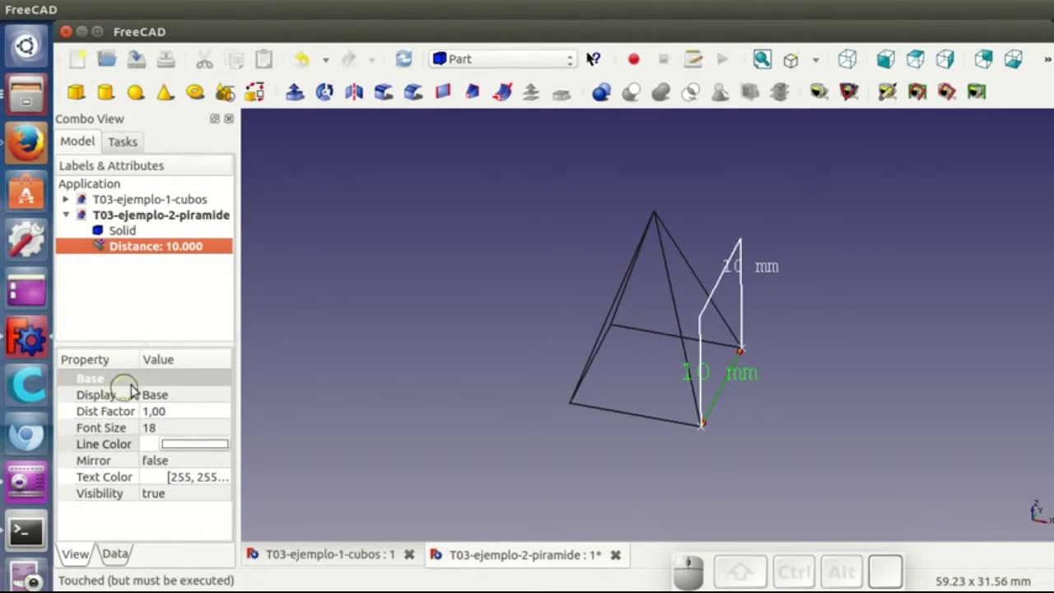
Set the distance object's Mirror property to true so its dimension flips to the other side of the edge
left_click_drag(485, 338, 449, 318)
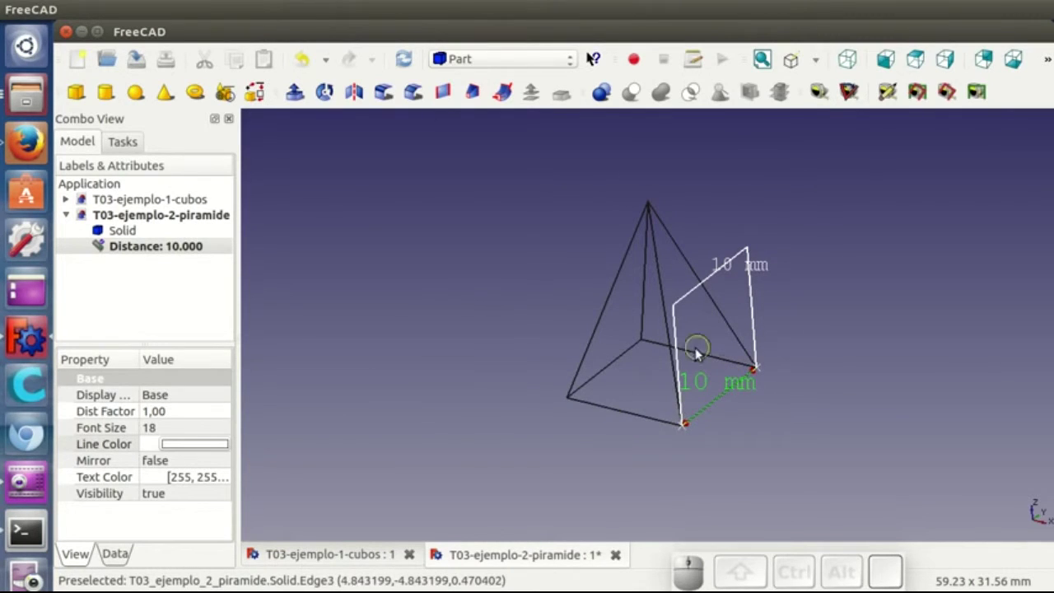
left_click(151, 463)
left_click(153, 461)
left_click(175, 481)
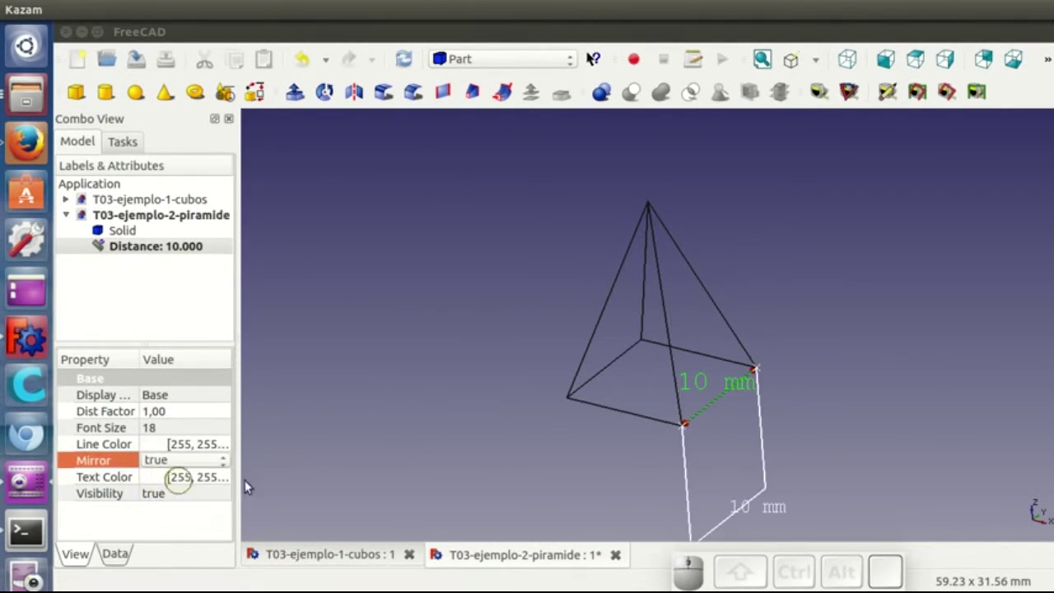
left_click_drag(721, 435, 698, 432)
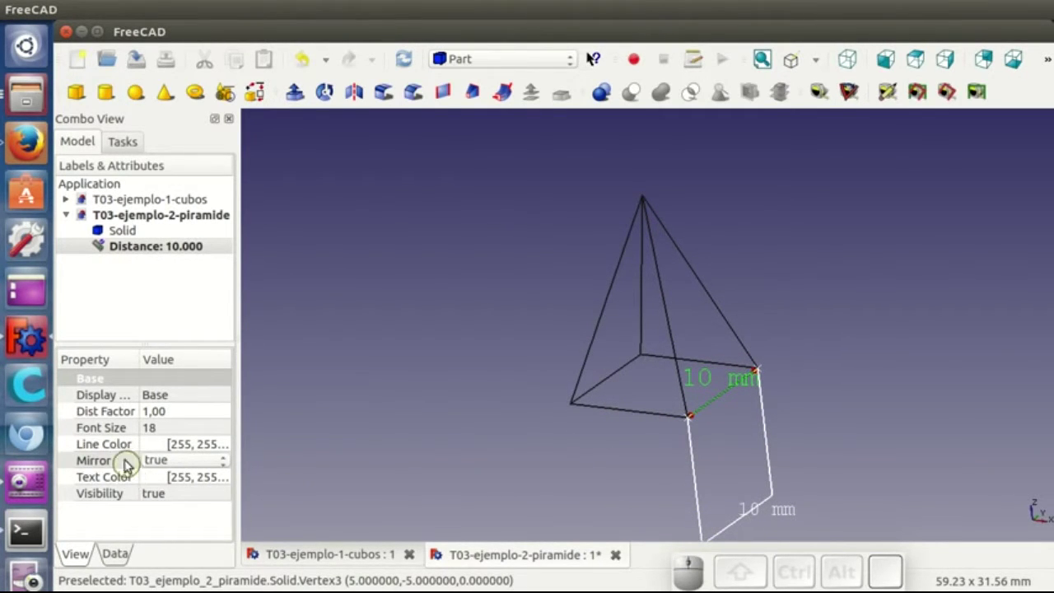
Set the distance object's Dist Factor to 0,24 to bring the dimension line closer to the edge
left_click(175, 411)
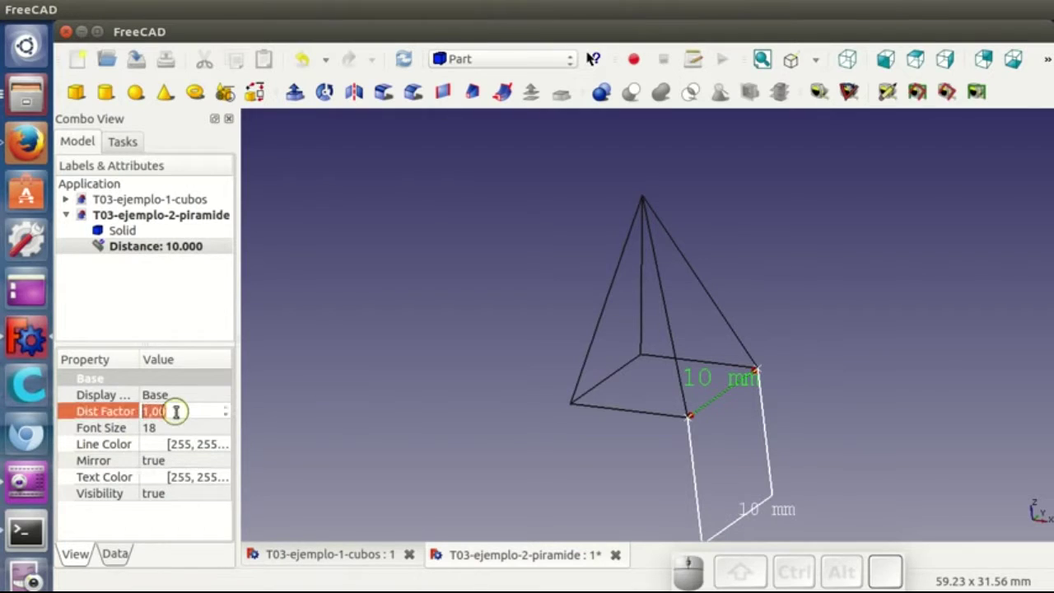
left_click_drag(541, 413, 736, 447)
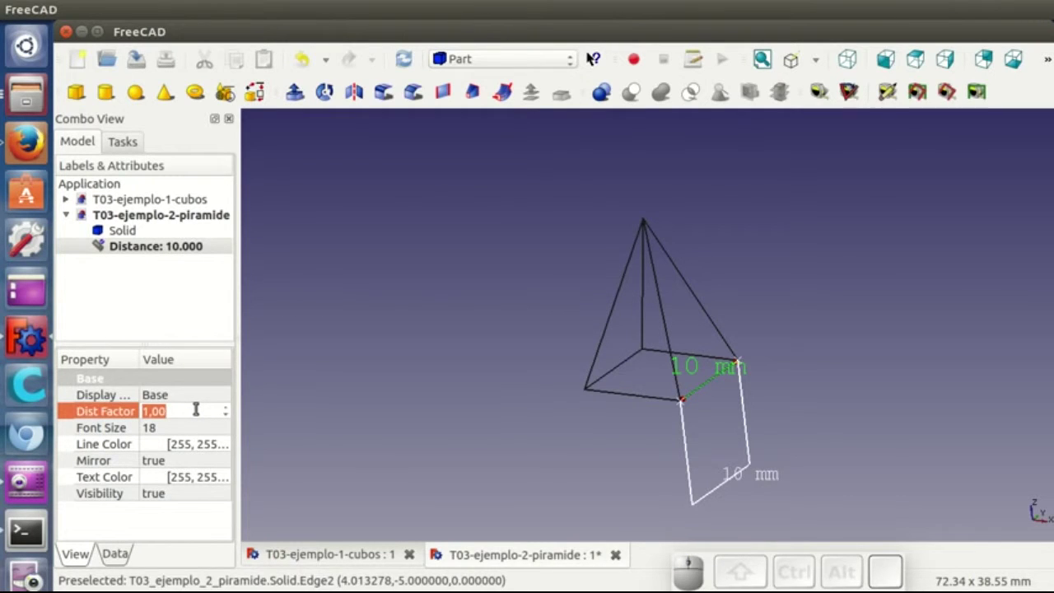
type("0,24")
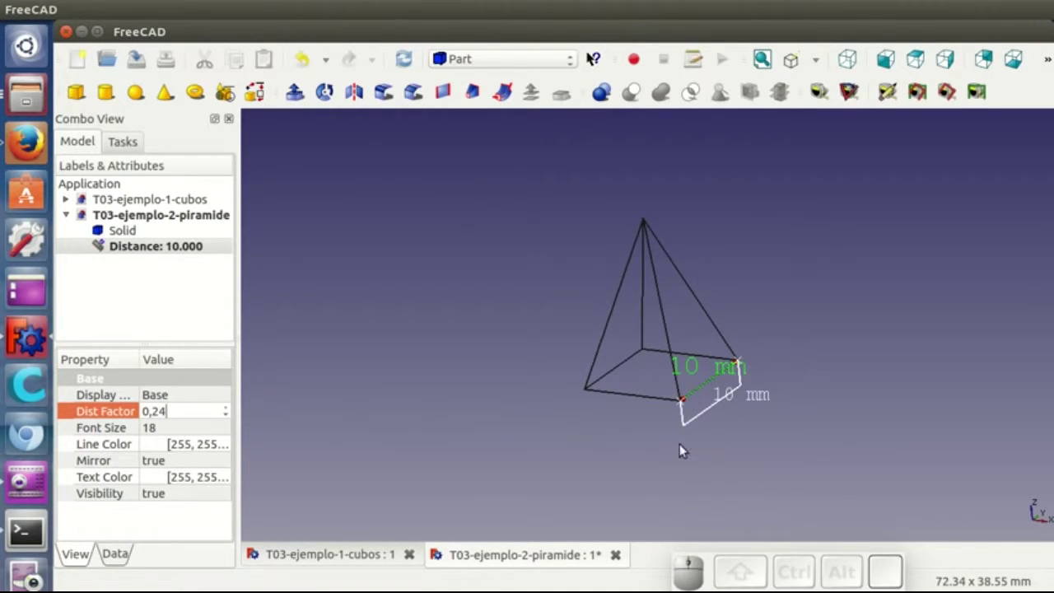
scroll(679, 451, "up", 3)
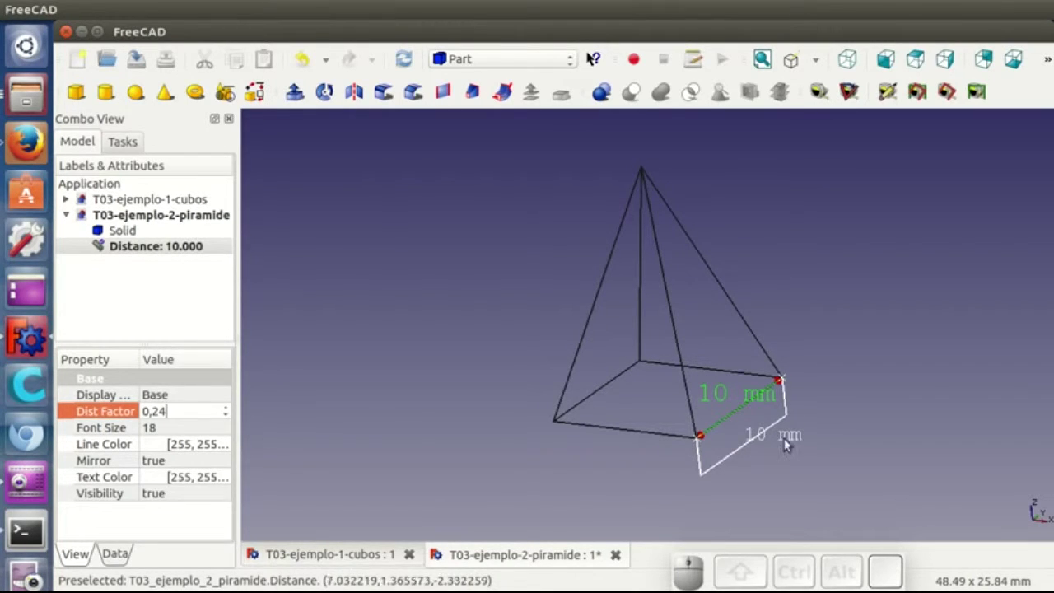
Change the distance object's text color to pure blue (0, 0, 255)
left_click(162, 428)
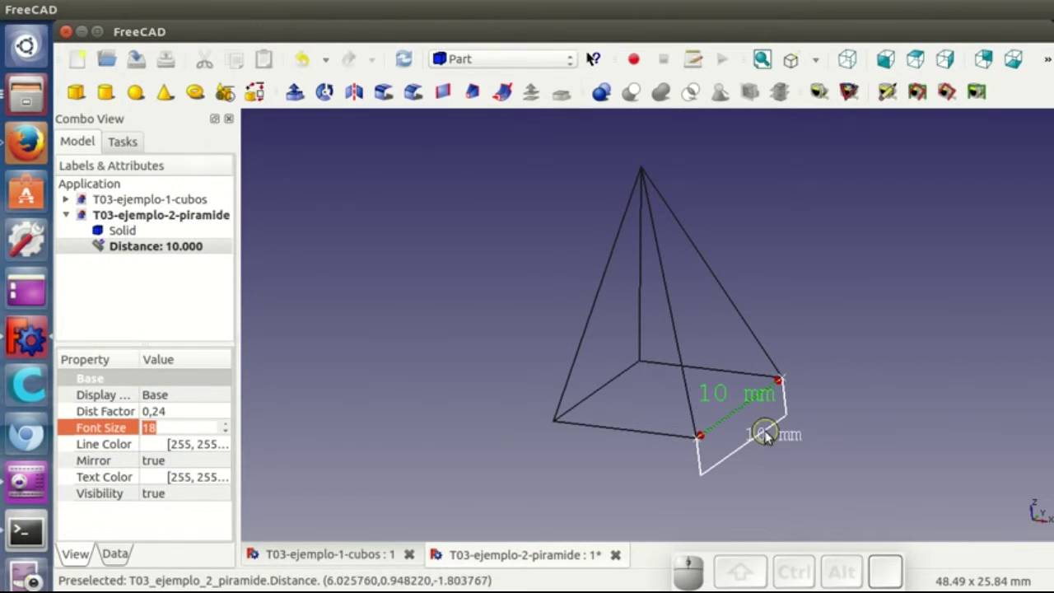
left_click(165, 477)
left_click(167, 479)
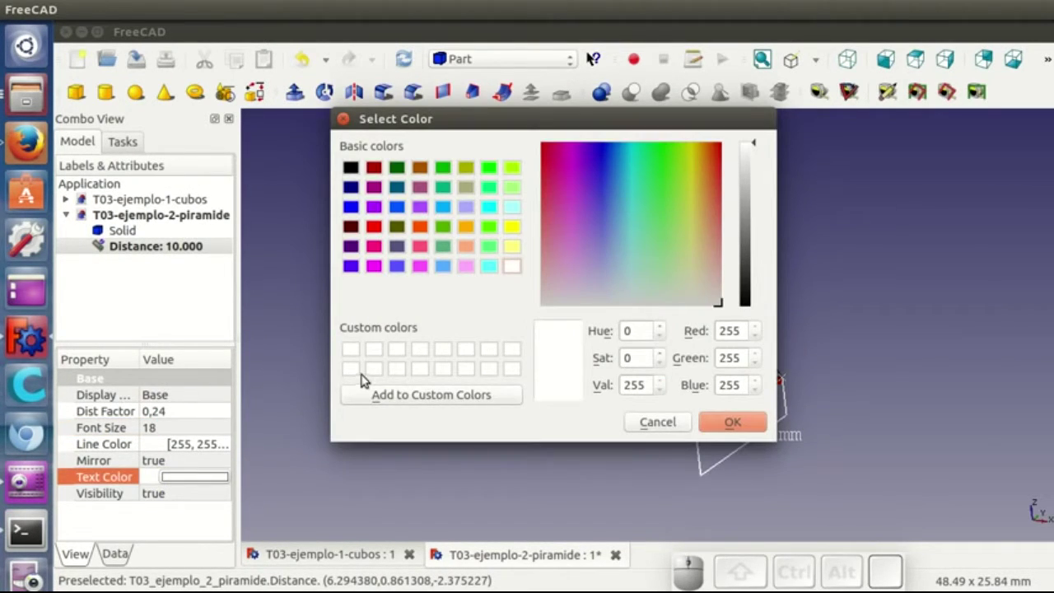
left_click(352, 208)
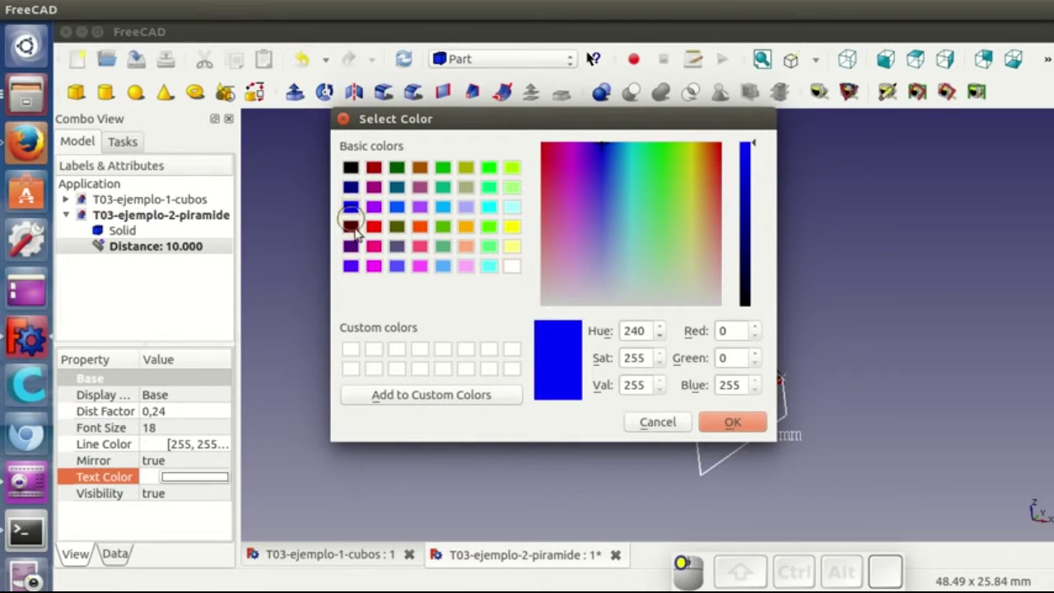
left_click(729, 423)
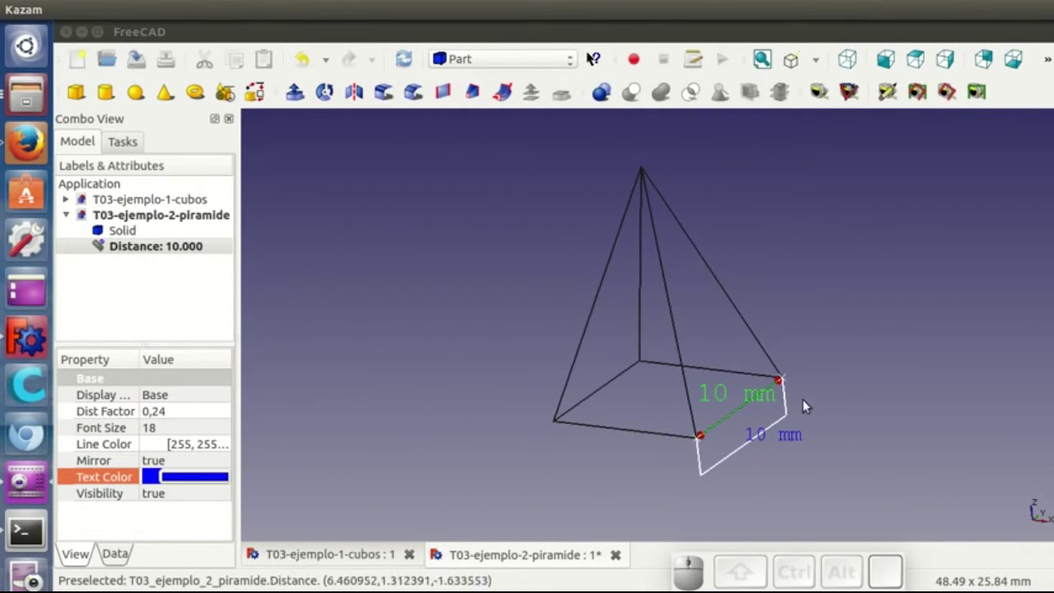
Change the distance object's line color to yellow (255, 255, 0)
left_click(167, 448)
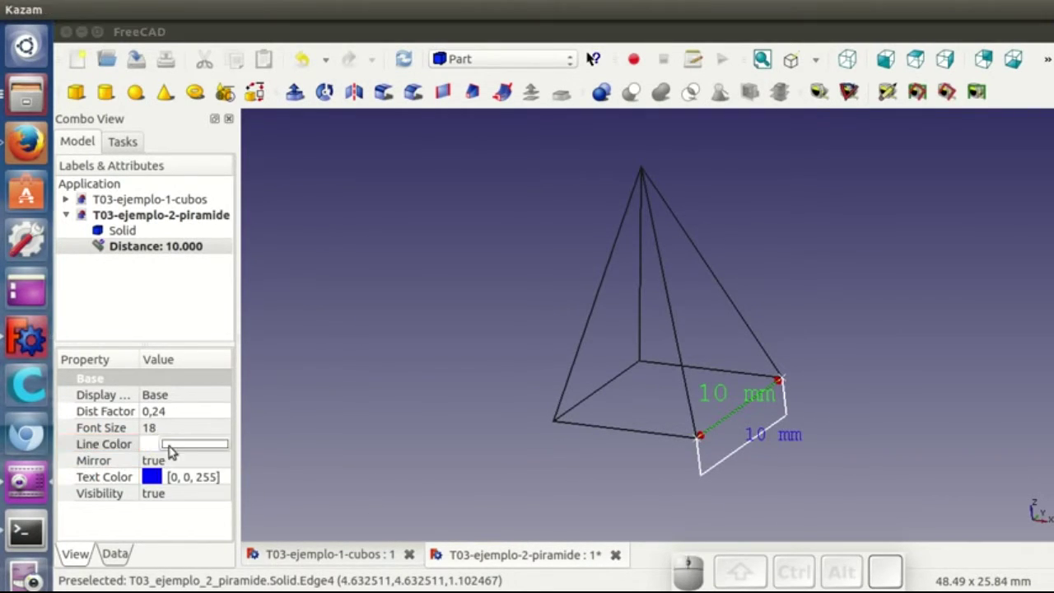
left_click(171, 446)
left_click(512, 226)
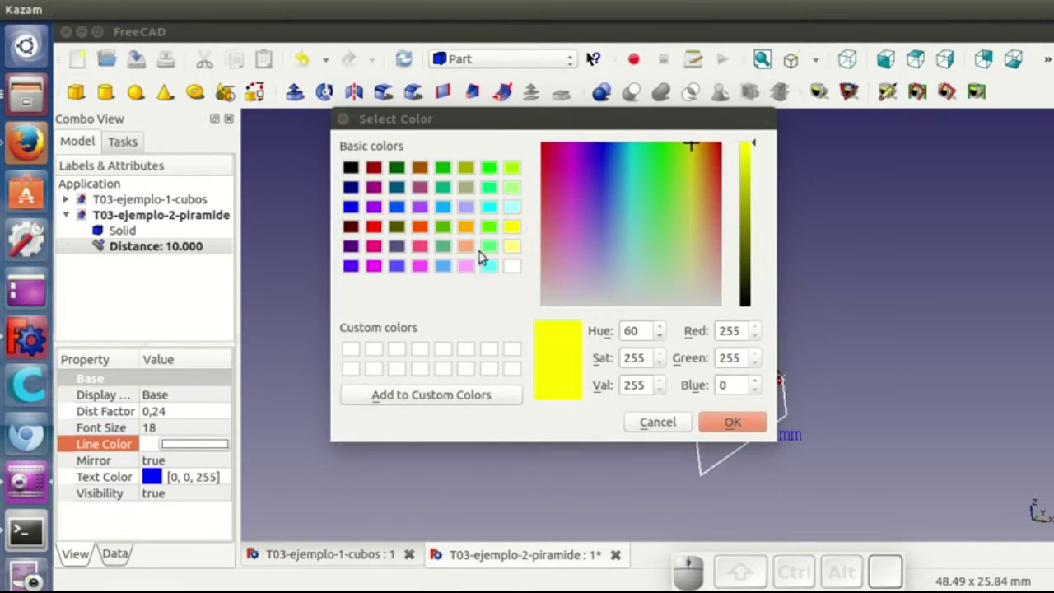
left_click(729, 423)
middle_click_drag(897, 388, 745, 408)
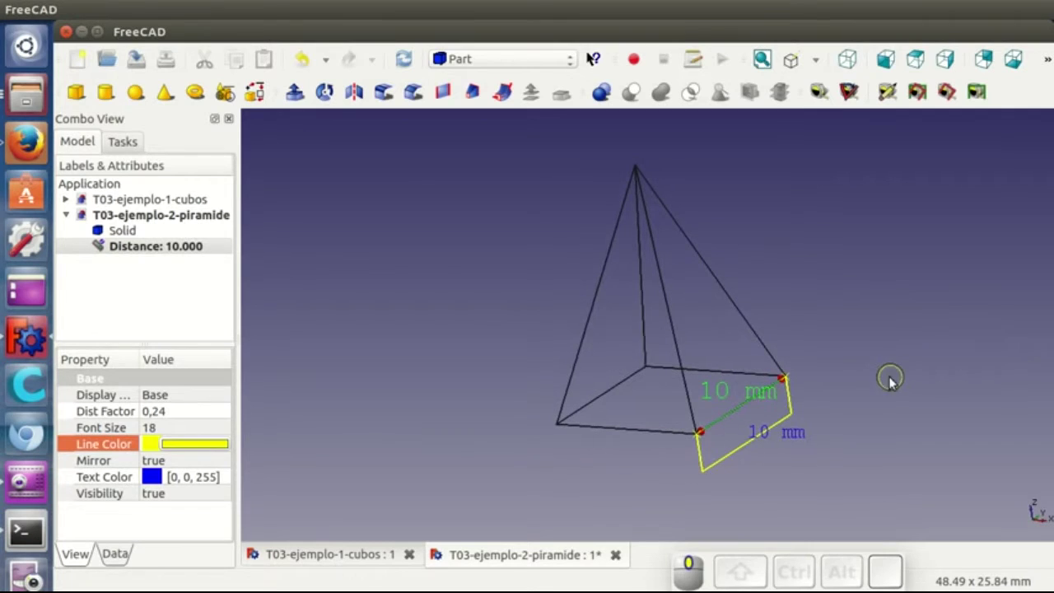
middle_click_drag(783, 365, 809, 257)
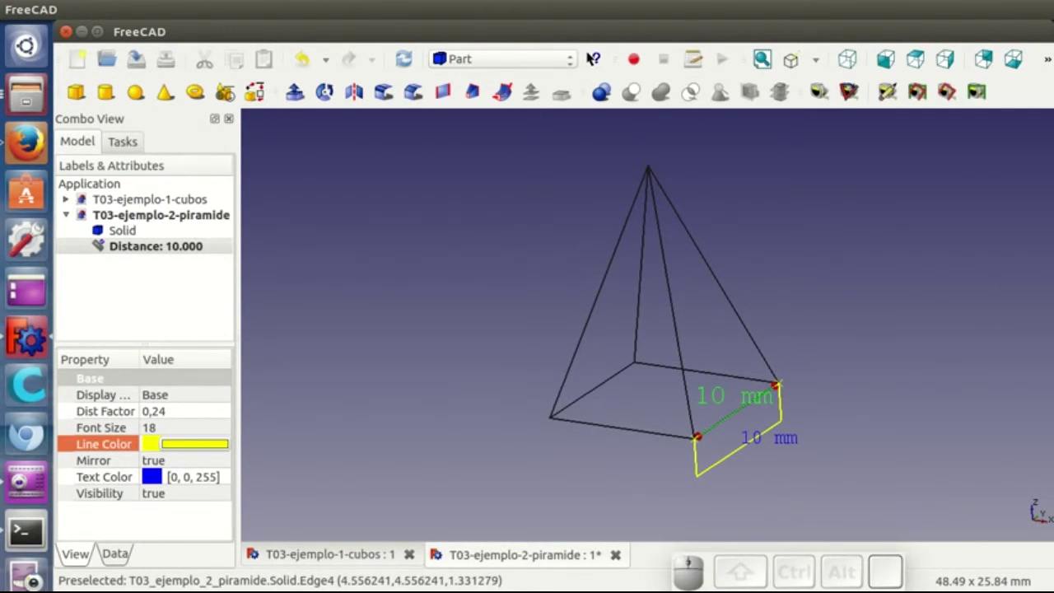
Switch to Image Viewer and examine the linear measurements in the first exercise solution, T03-ej1-sol.png
key("alt+Tab")
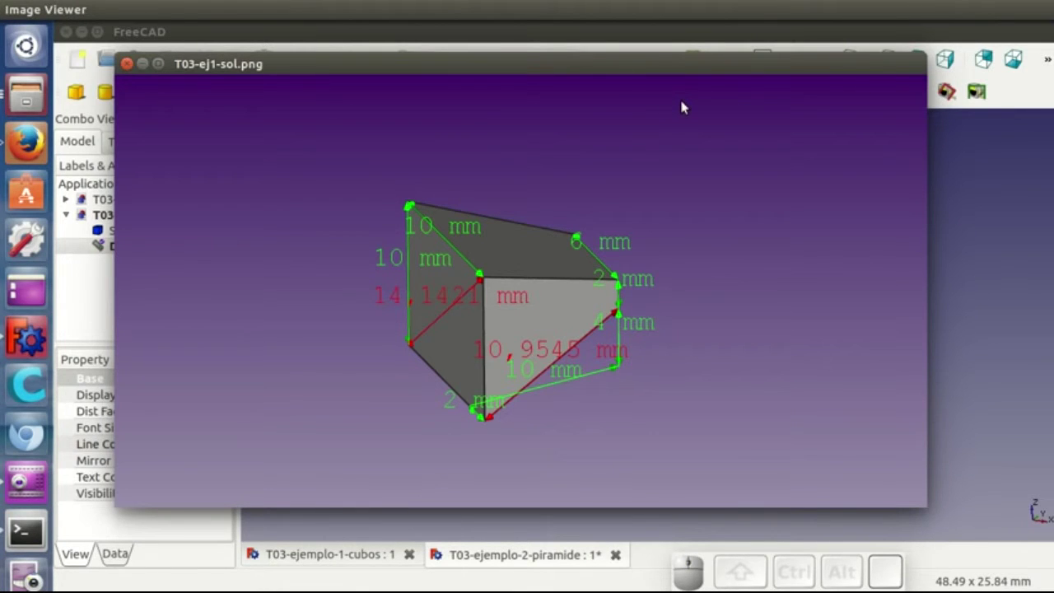
left_click_drag(571, 68, 581, 81)
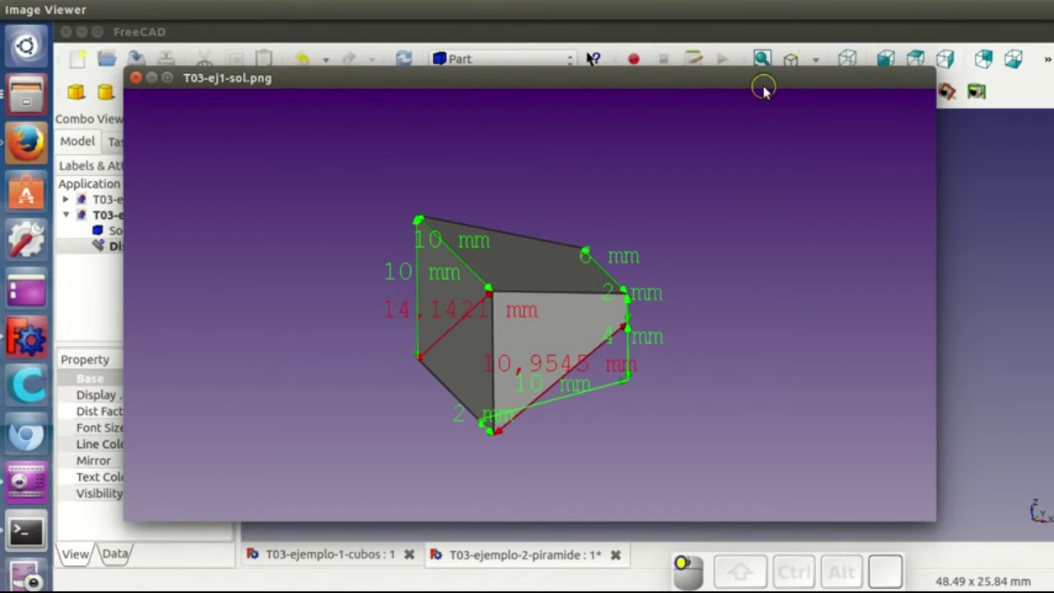
key("super+ctrl+f")
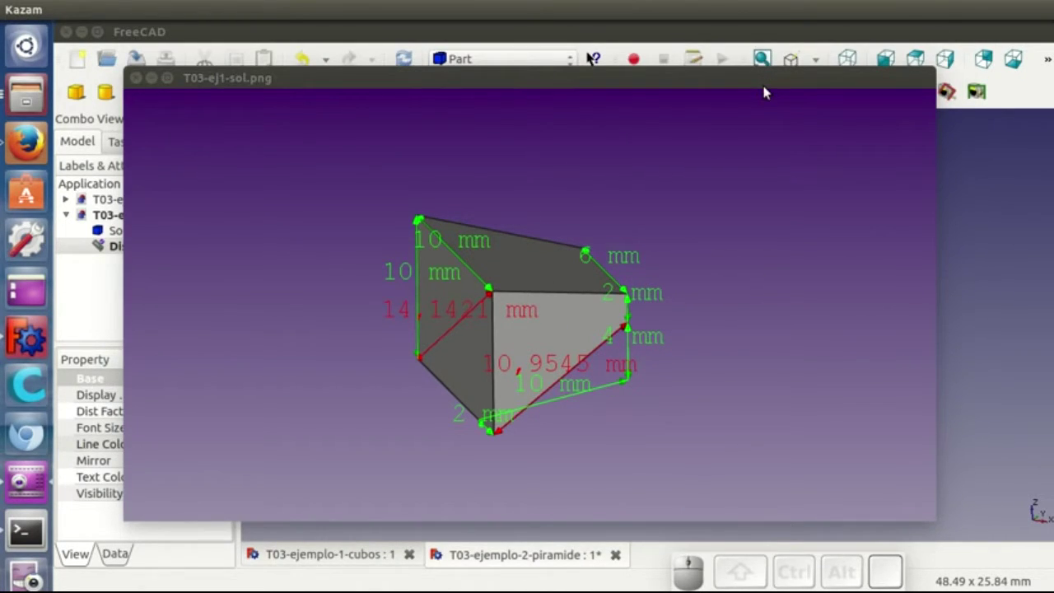
left_click(787, 83)
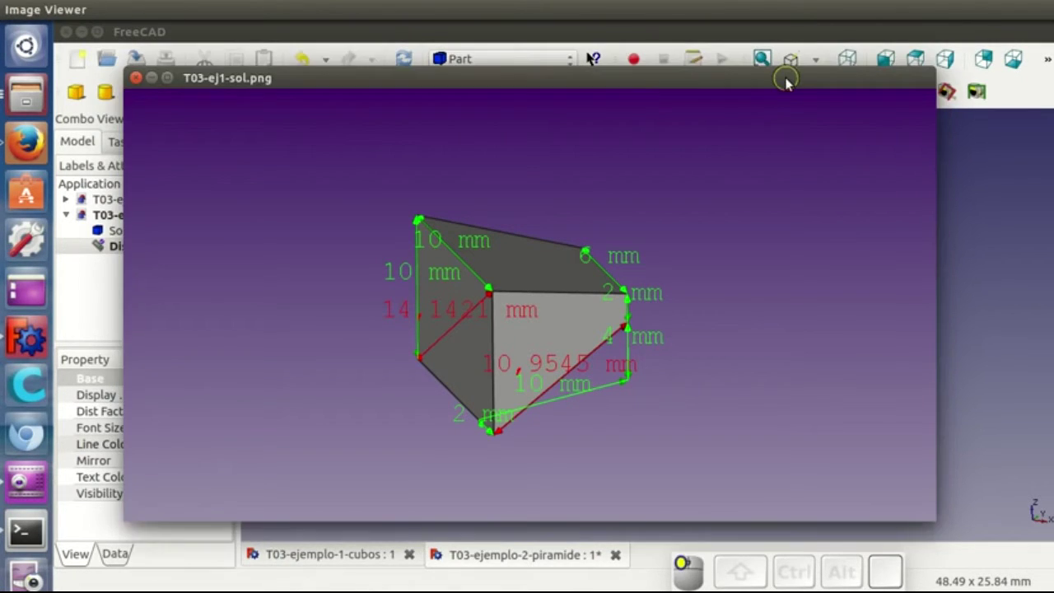
key("super+ctrl+f")
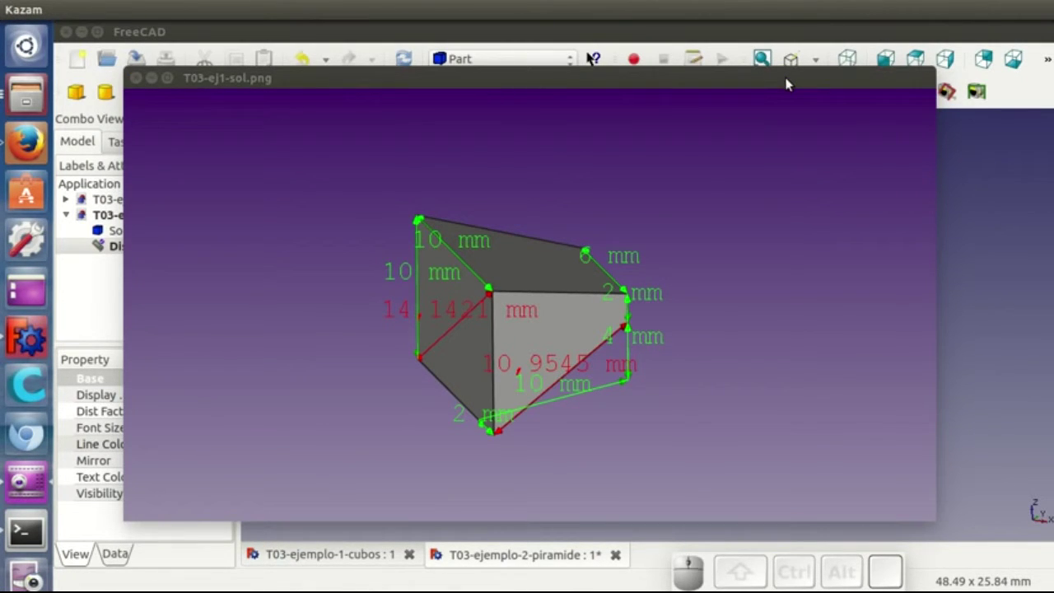
key("Right")
key("Left")
key("Right")
left_click(786, 82)
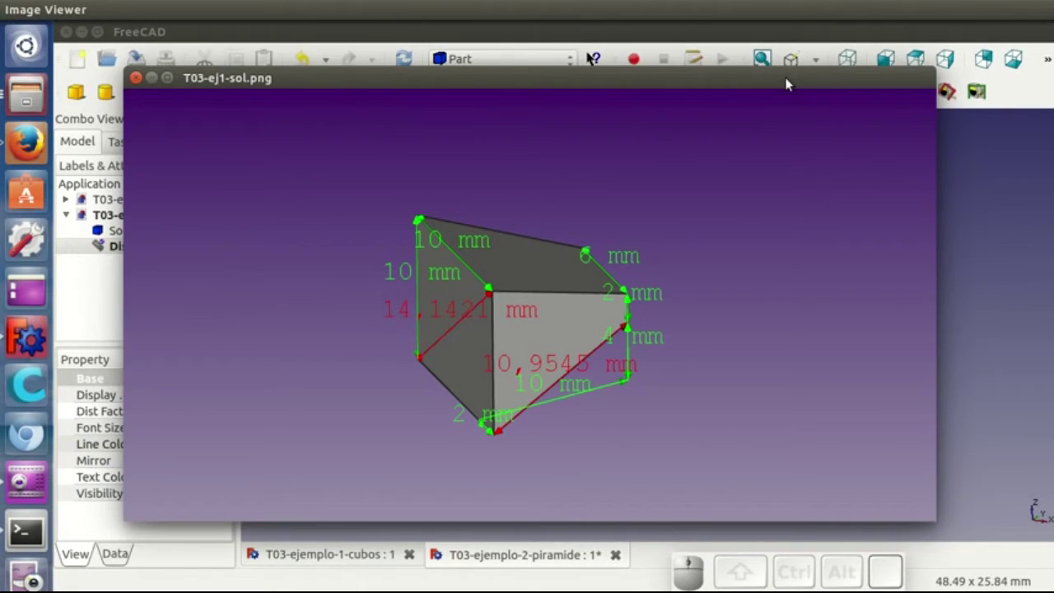
Examine the measured hexagonal prism in T03-ej2-sol.png and the dimensioned Hola plate in T03-ej3-sol.png
key("Right")
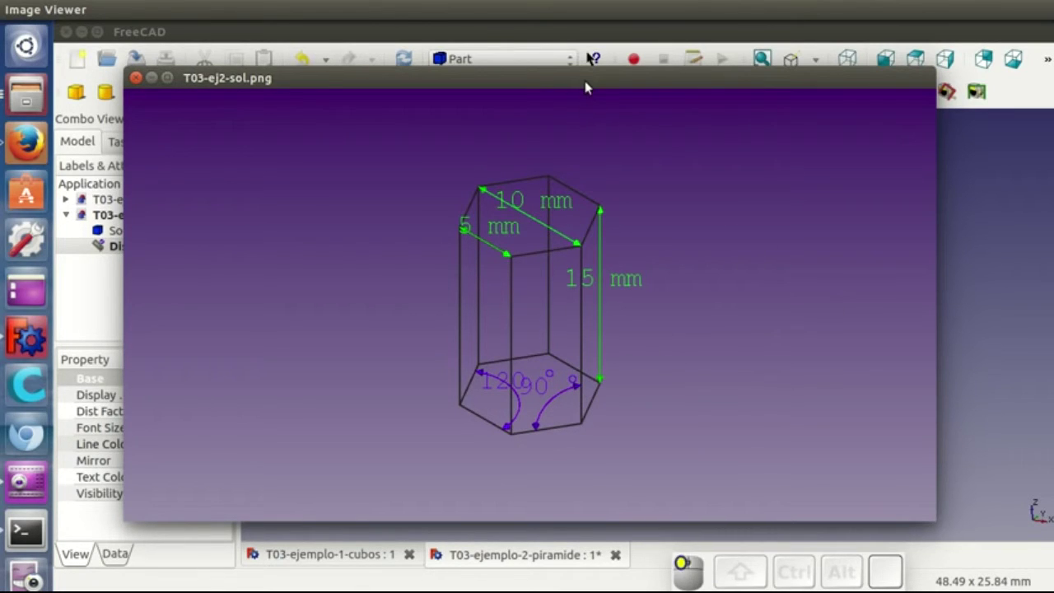
key("super+ctrl+f")
key("Right")
key("Page_Down")
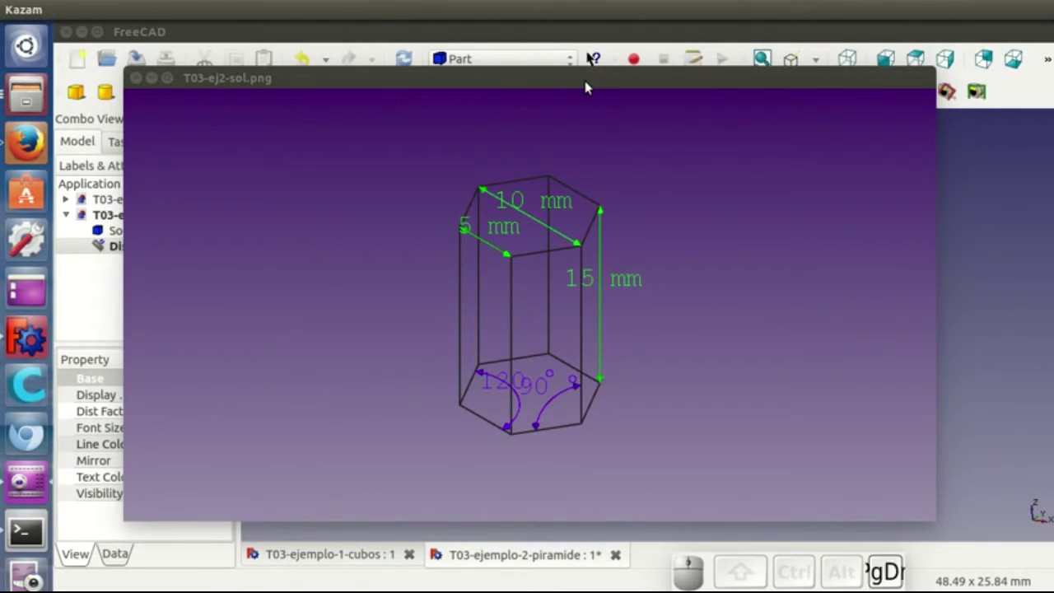
key("Page_Down")
key("Page_Down")
key("Page_Down")
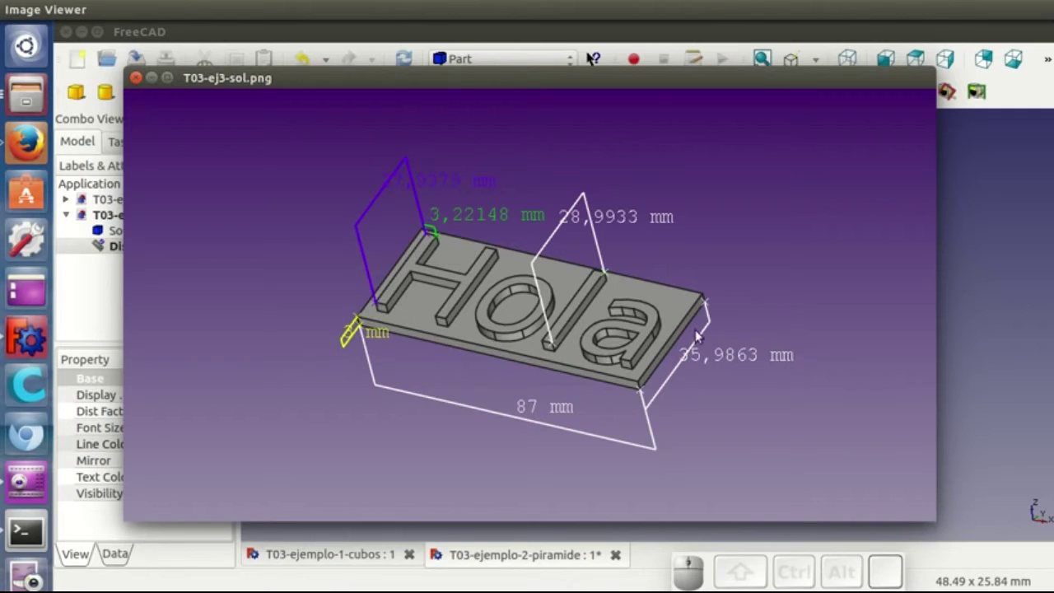
Switch back to FreeCAD and deselect the pyramid's distance object
left_click(536, 35)
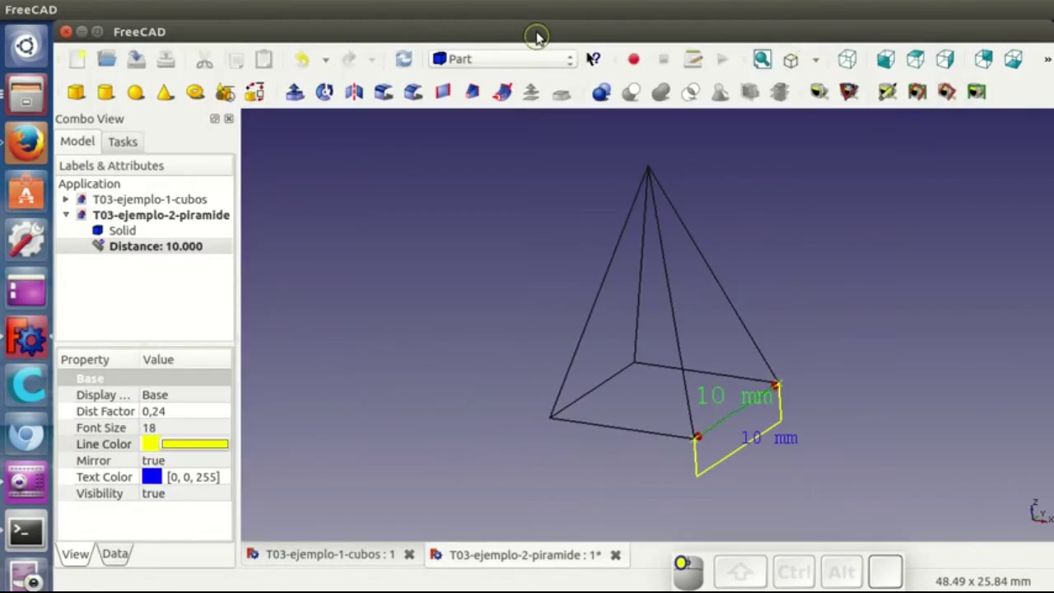
left_click(549, 212)
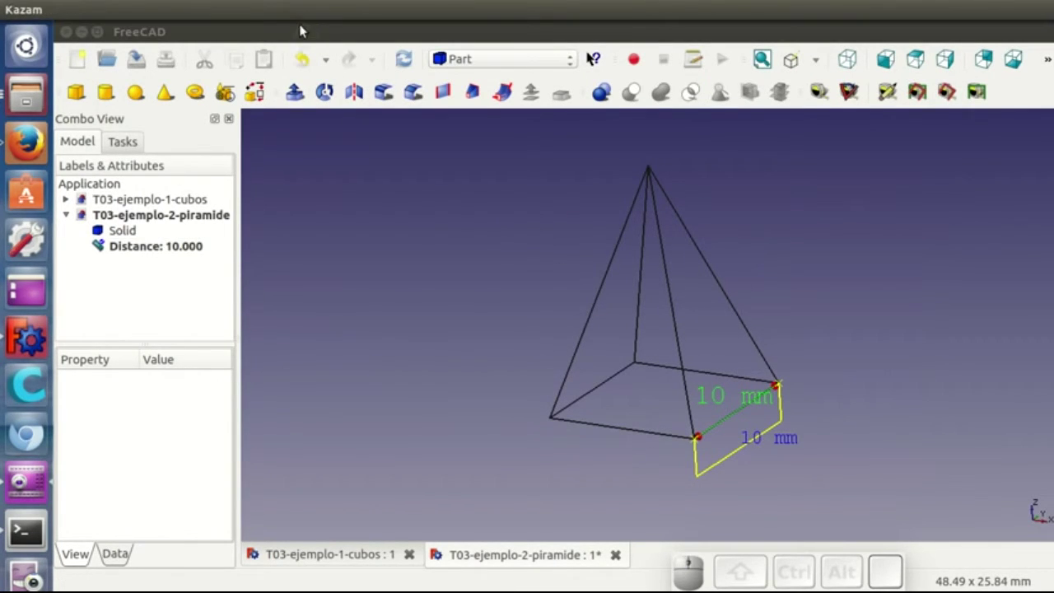
left_click(256, 26)
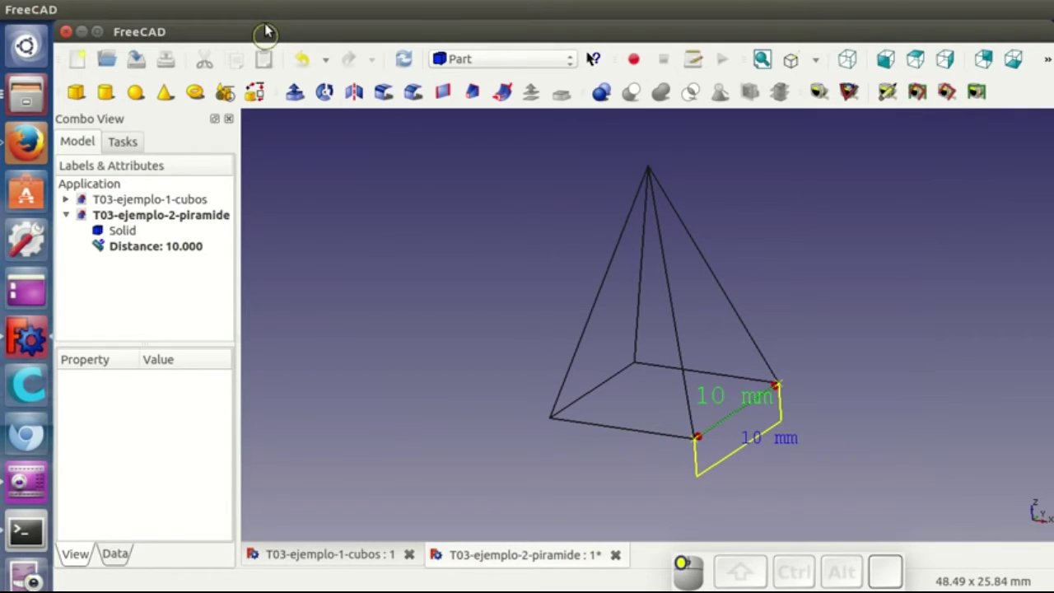
left_click(228, 31)
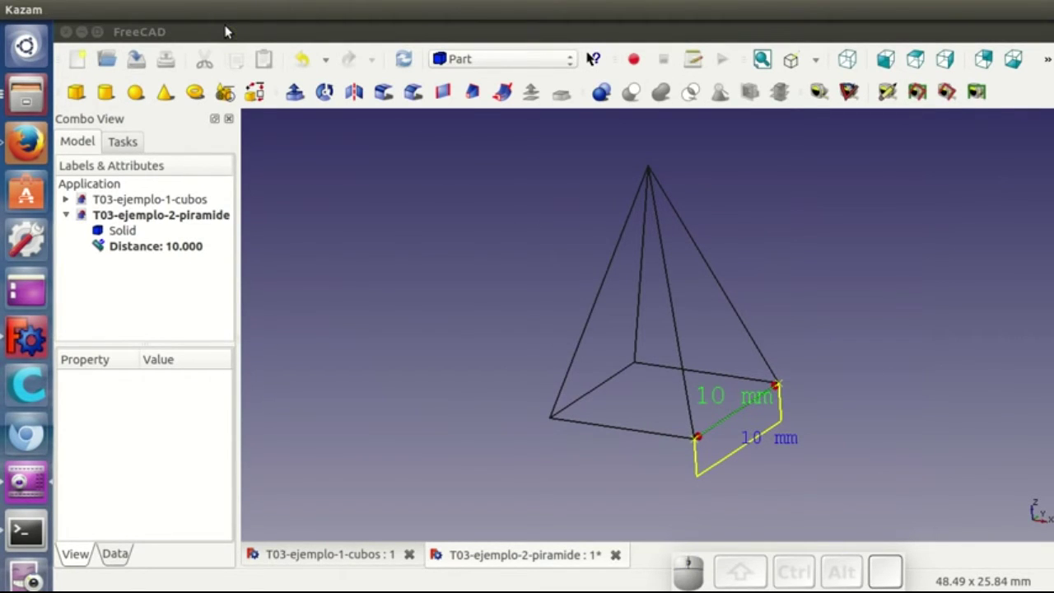
mouse_move(227, 31)
left_mouse_down()
mouse_move(340, 41)
mouse_move(222, 34)
mouse_move(237, 39)
left_mouse_up()
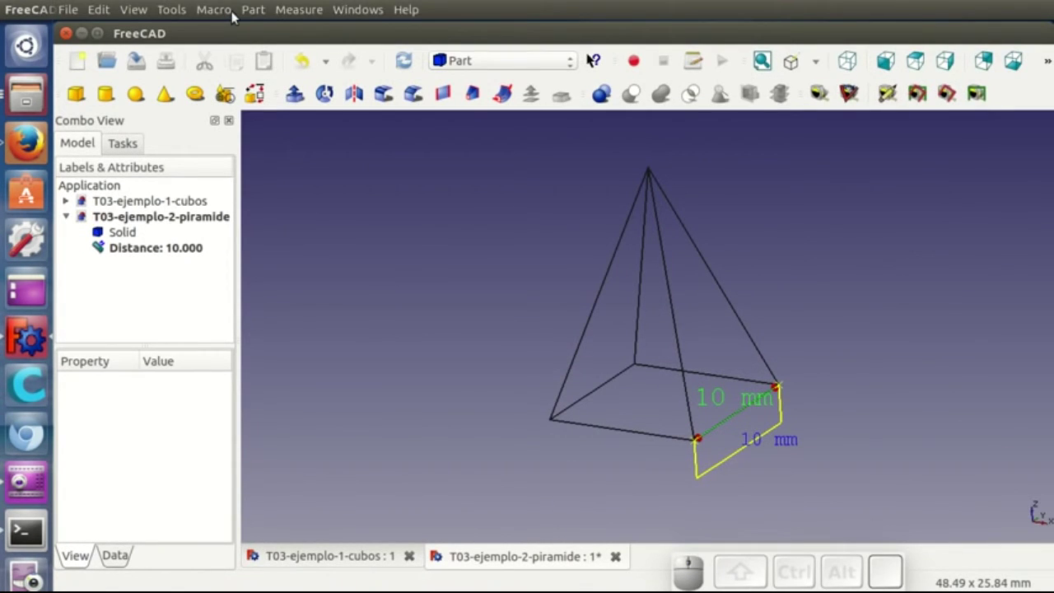
mouse_move(282, 9)
left_click(247, 7)
left_click(256, 16)
left_click(228, 9)
left_click(261, 9)
left_click(255, 9)
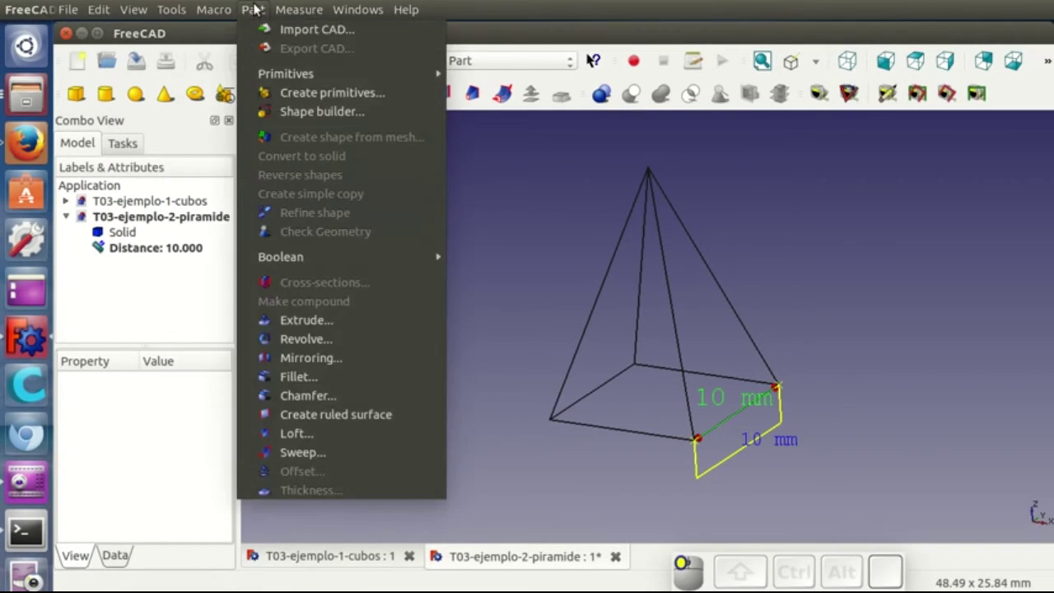
left_click(253, 8)
left_click(184, 9)
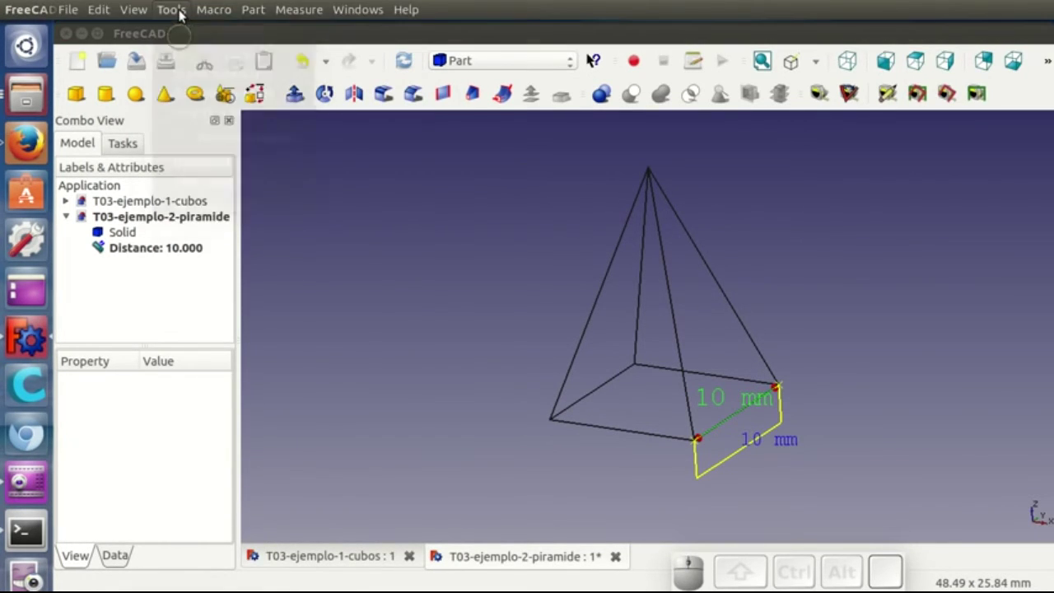
left_click(177, 21)
left_click(174, 11)
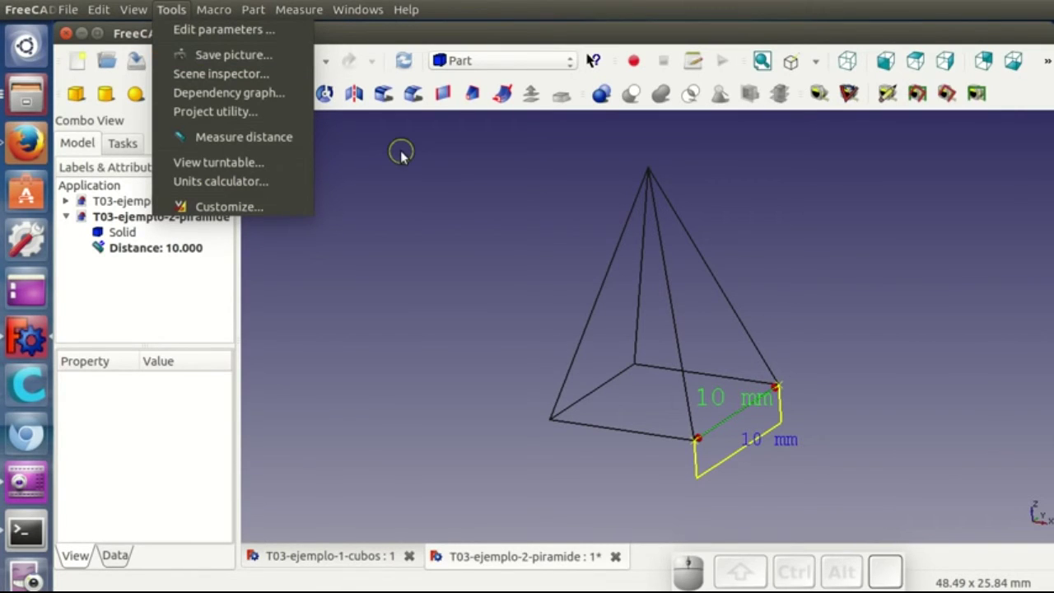
left_click(505, 41)
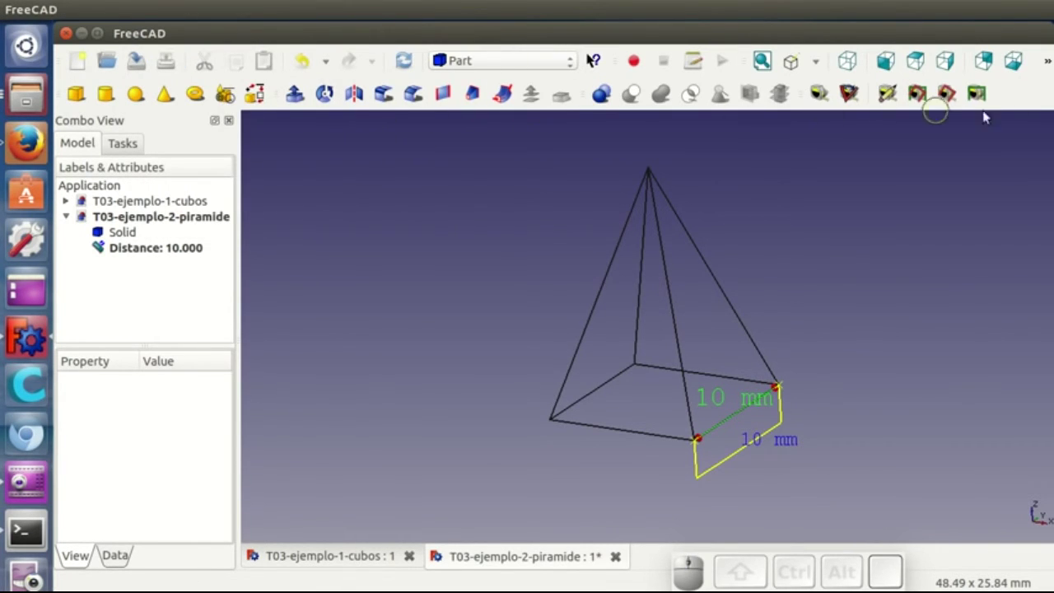